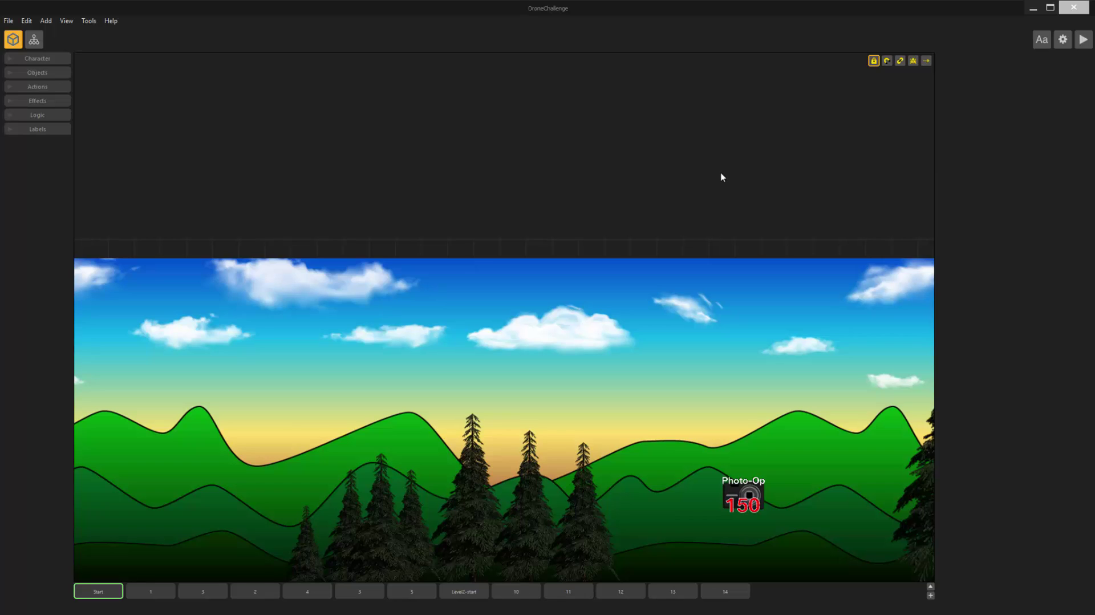
# Test-play the game at the iPhone5 1136x640 preview size, flying the drone upward
pyautogui.click(1083, 40)
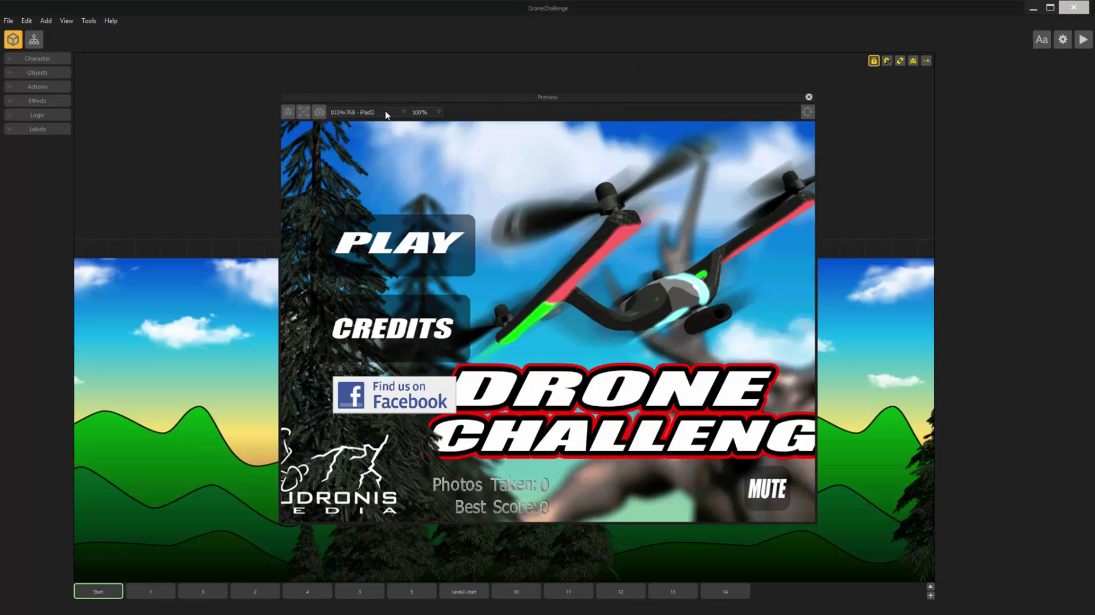
pyautogui.click(386, 113)
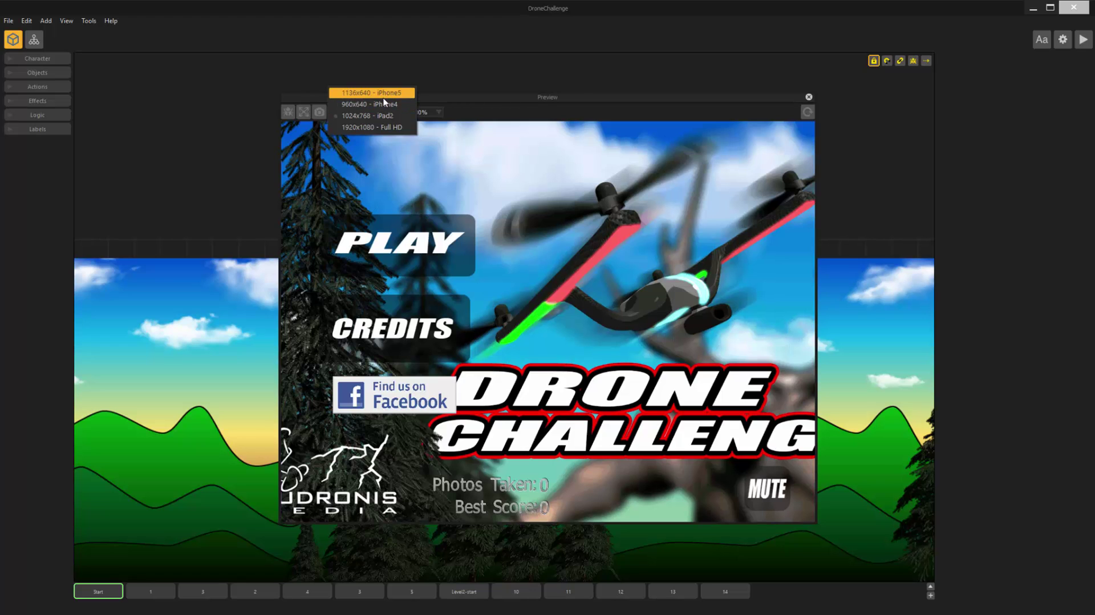
pyautogui.click(384, 97)
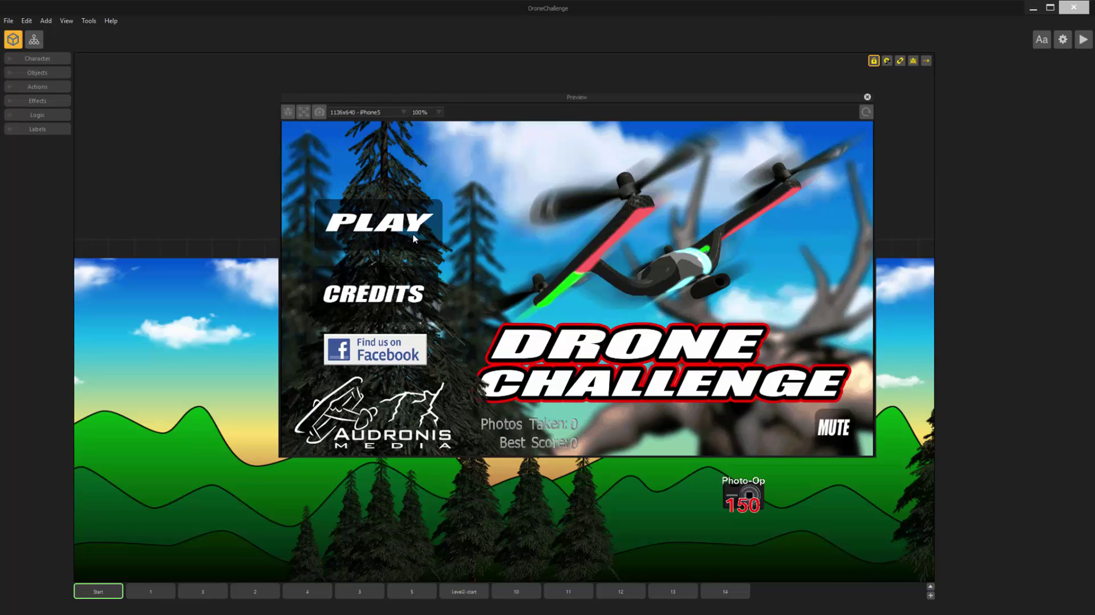
pyautogui.click(413, 237)
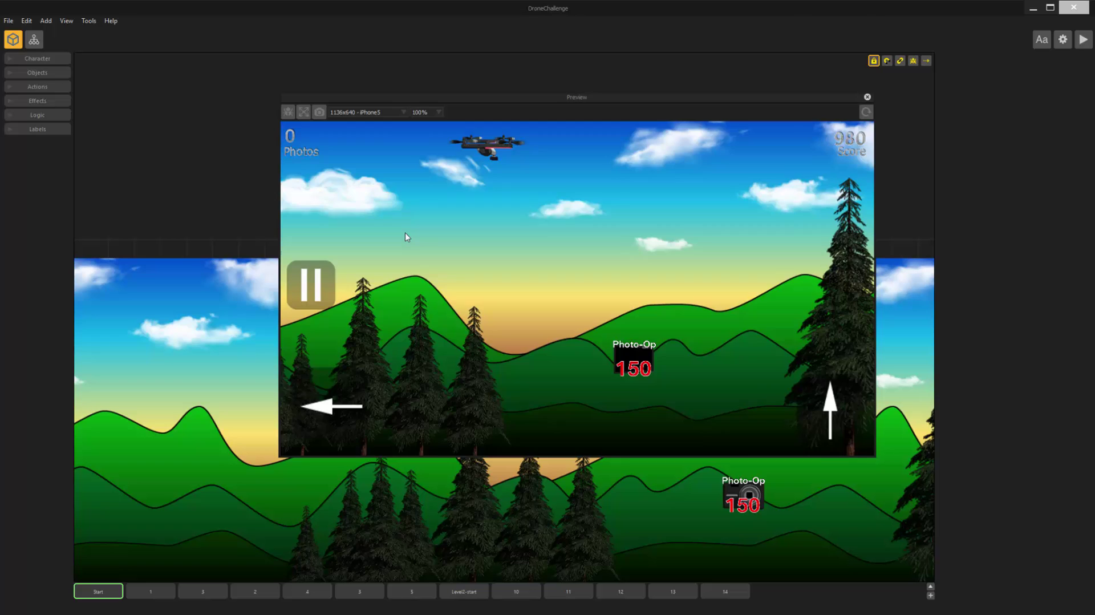
pyautogui.press('Left')
pyautogui.press('Up')
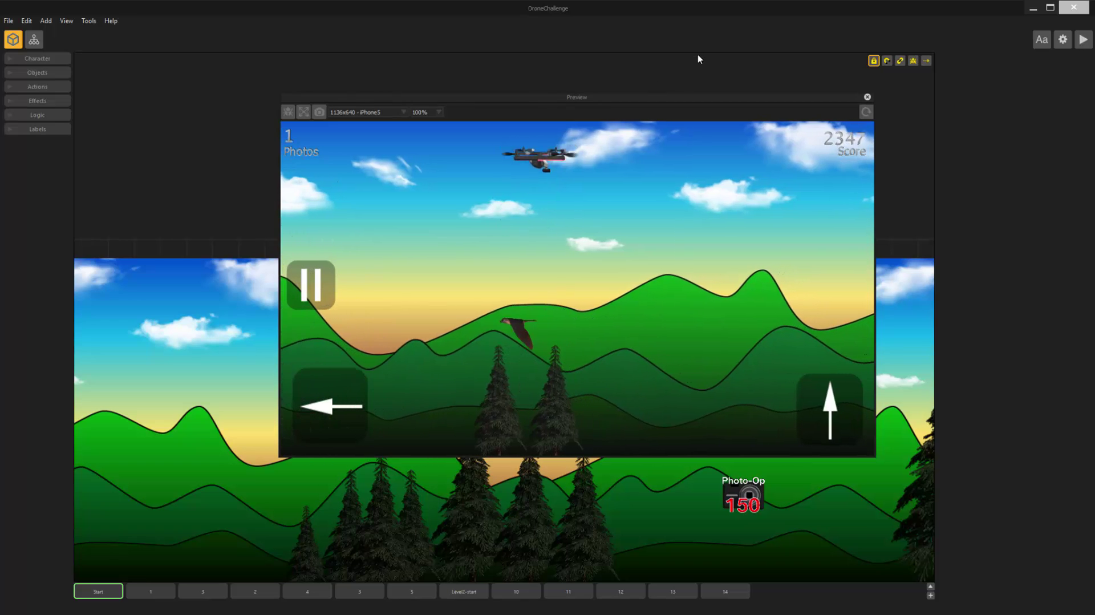
pyautogui.click(867, 97)
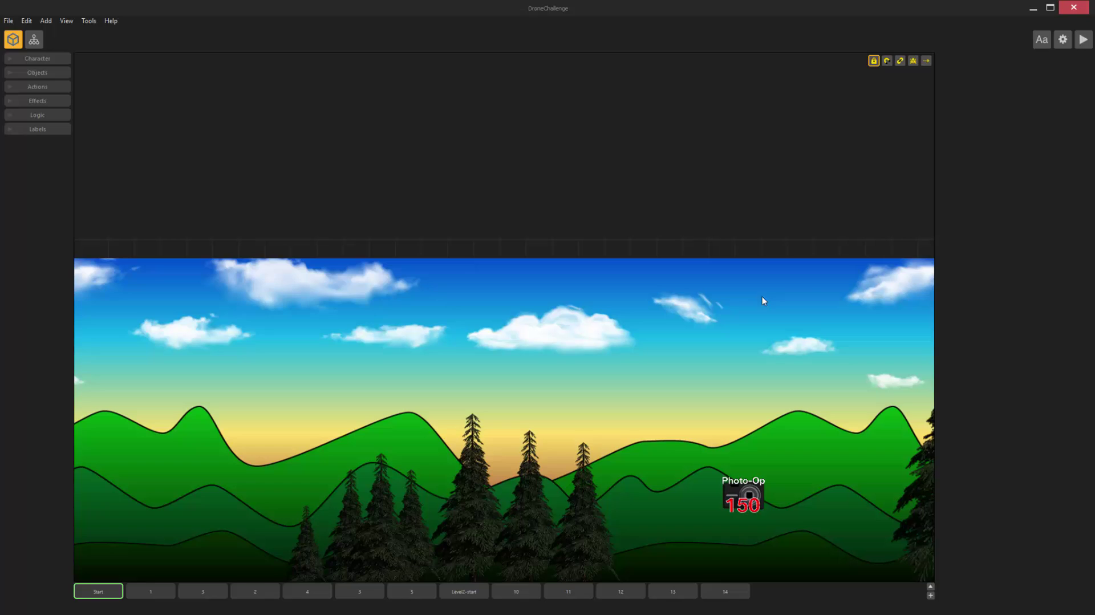
# Check the project settings, selecting the Name On Device value Drone Challenge
pyautogui.click(1064, 40)
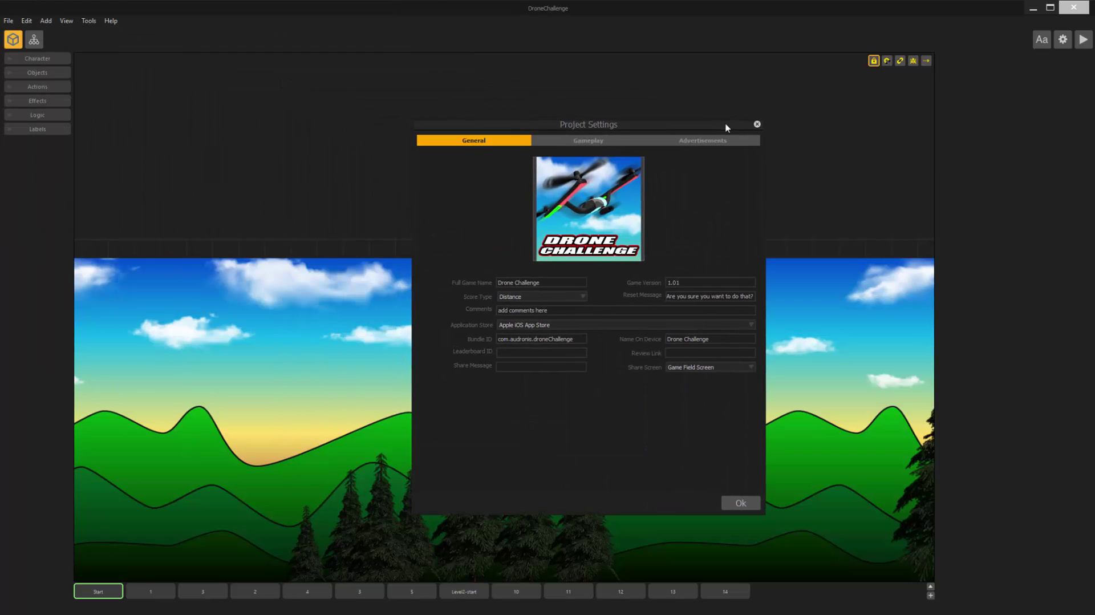
pyautogui.moveTo(599, 186)
pyautogui.moveTo(713, 341); pyautogui.dragTo(658, 340)
pyautogui.click(754, 501)
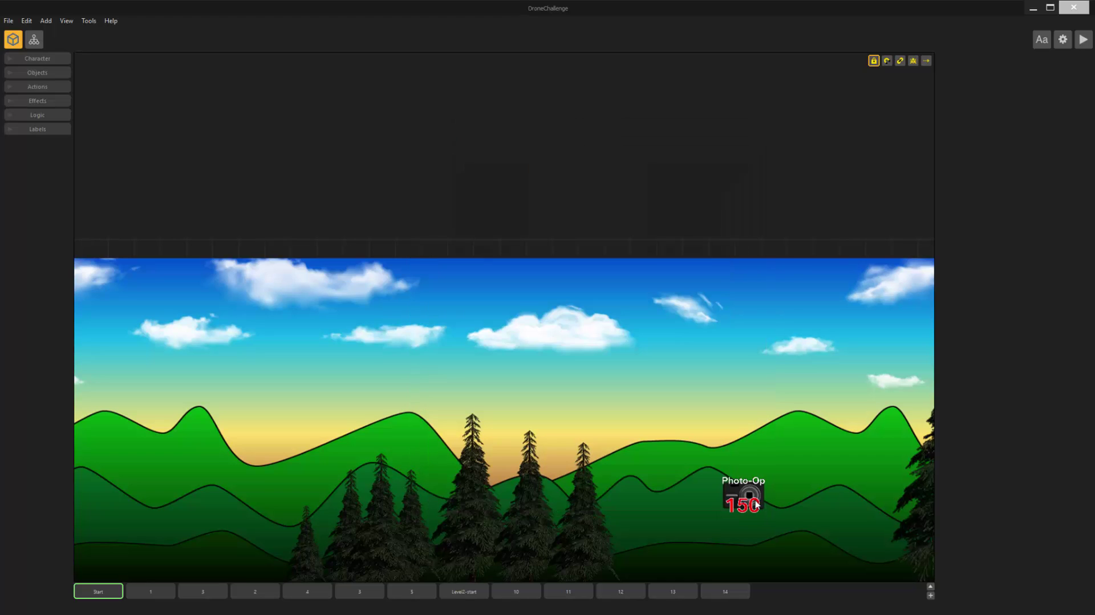
# Start an iOS export with the Beavis (V:) drive as the destination
pyautogui.click(9, 21)
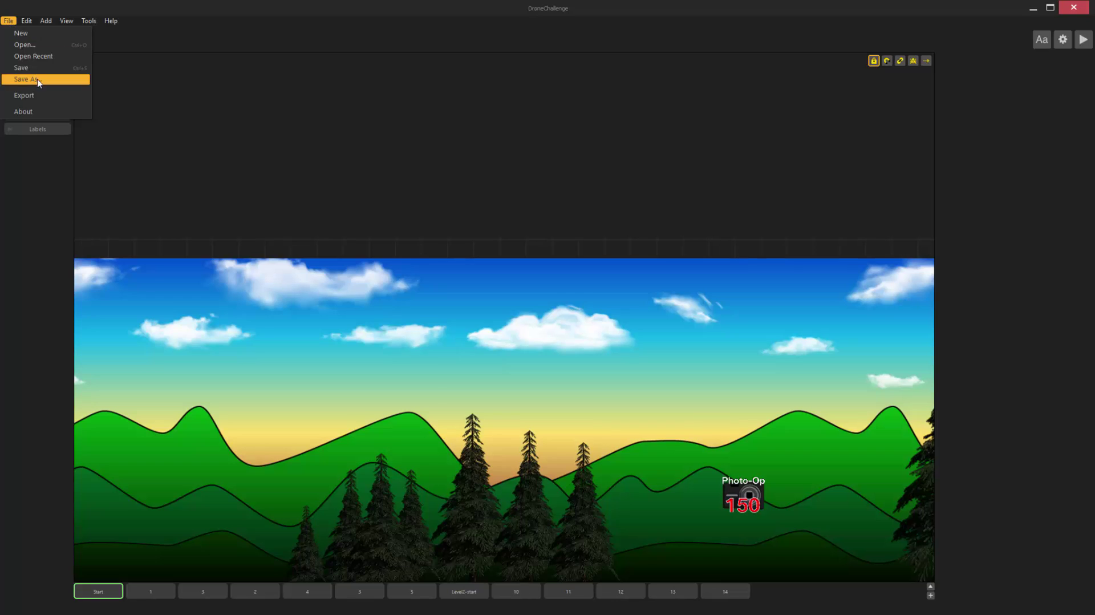
pyautogui.moveTo(55, 96)
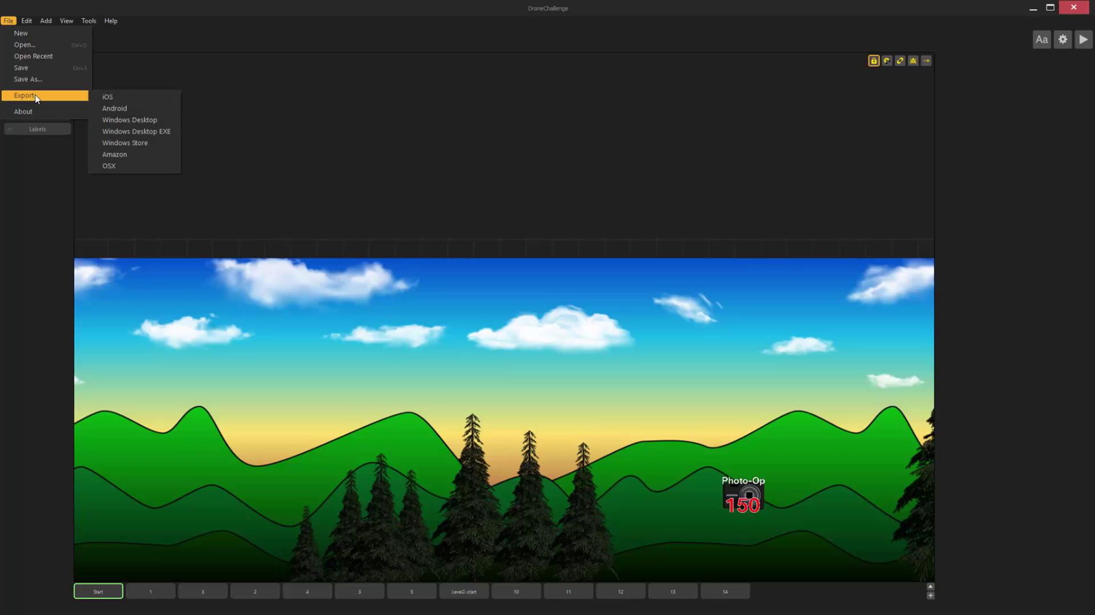
pyautogui.click(106, 98)
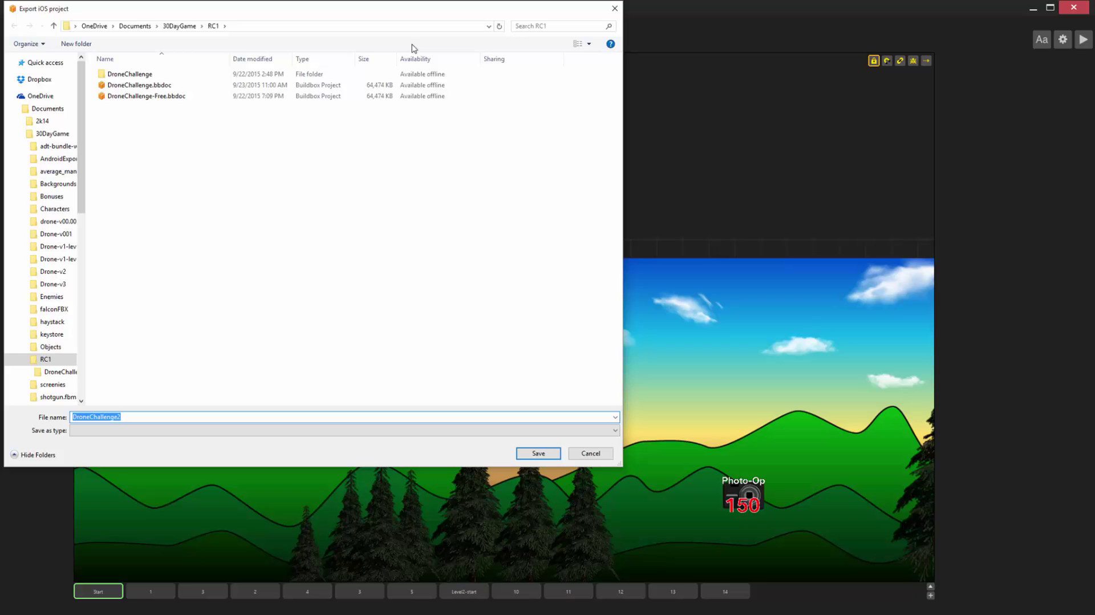
pyautogui.scroll(-4, 58, 289)
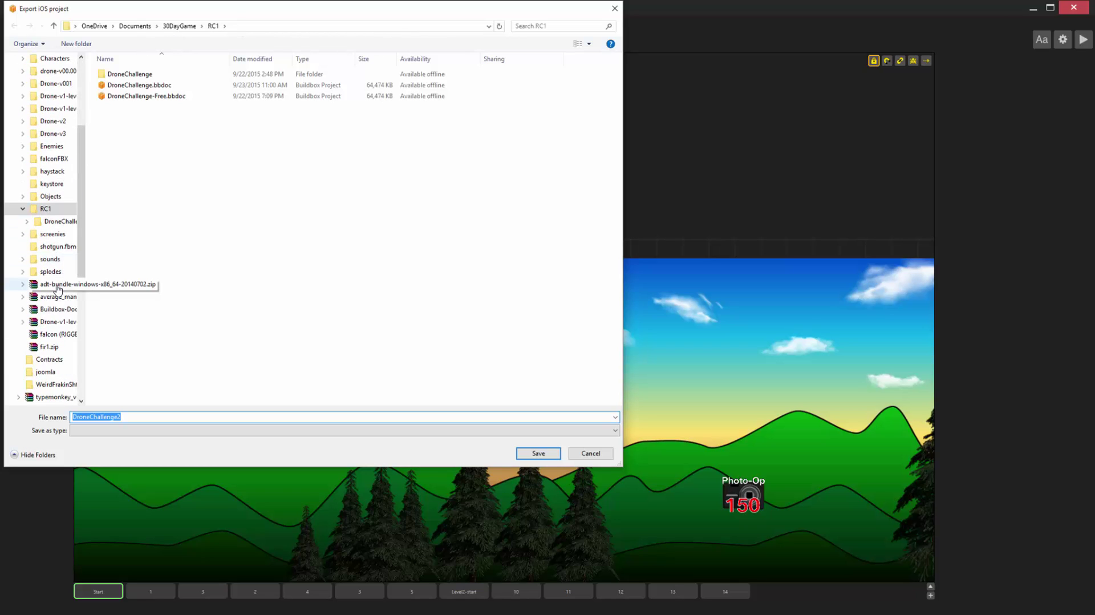
pyautogui.scroll(-4, 57, 290)
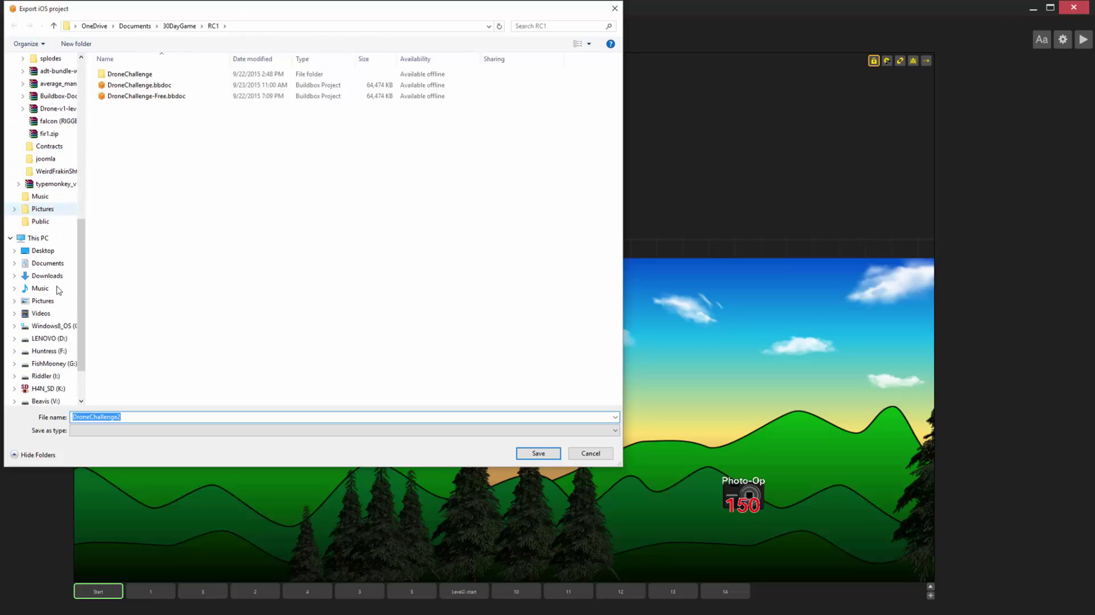
pyautogui.scroll(-4, 57, 293)
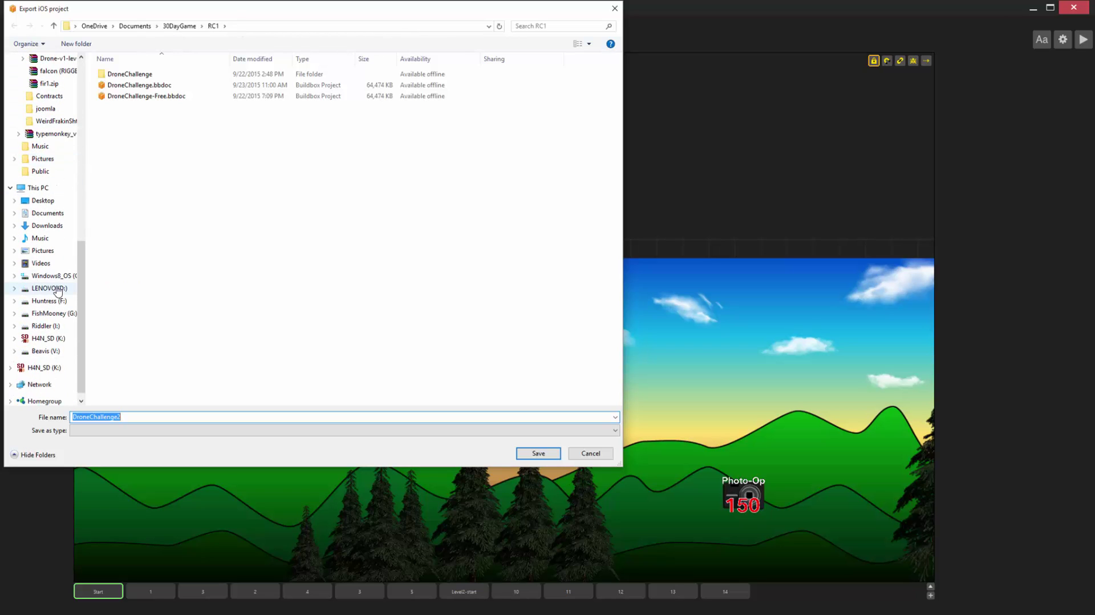
pyautogui.click(51, 352)
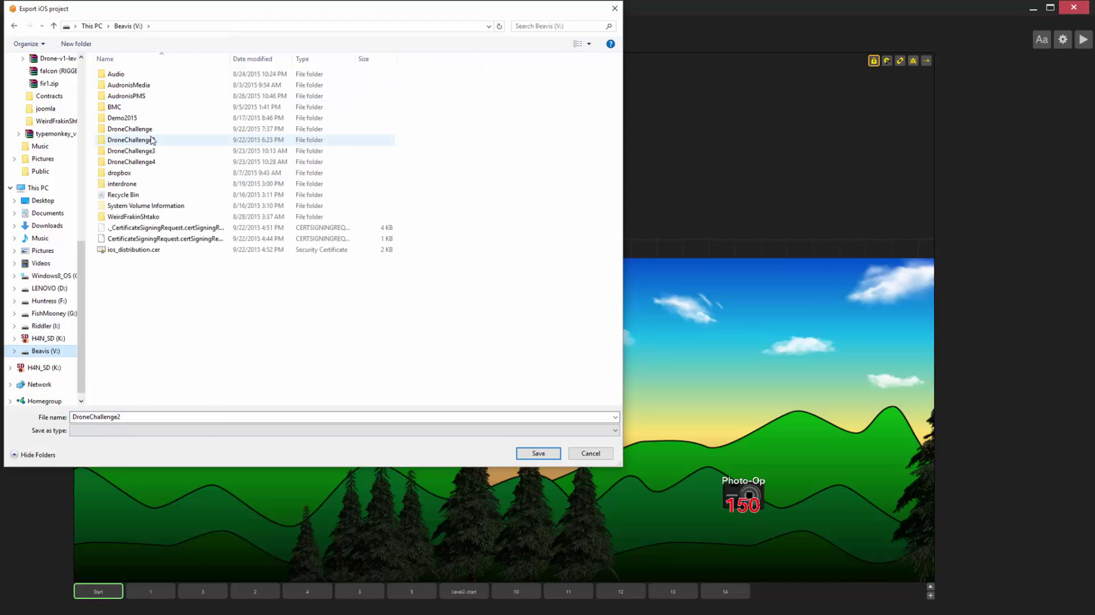
# Change the export file name to DroneChallenge5
pyautogui.click(137, 416)
pyautogui.click(137, 416)
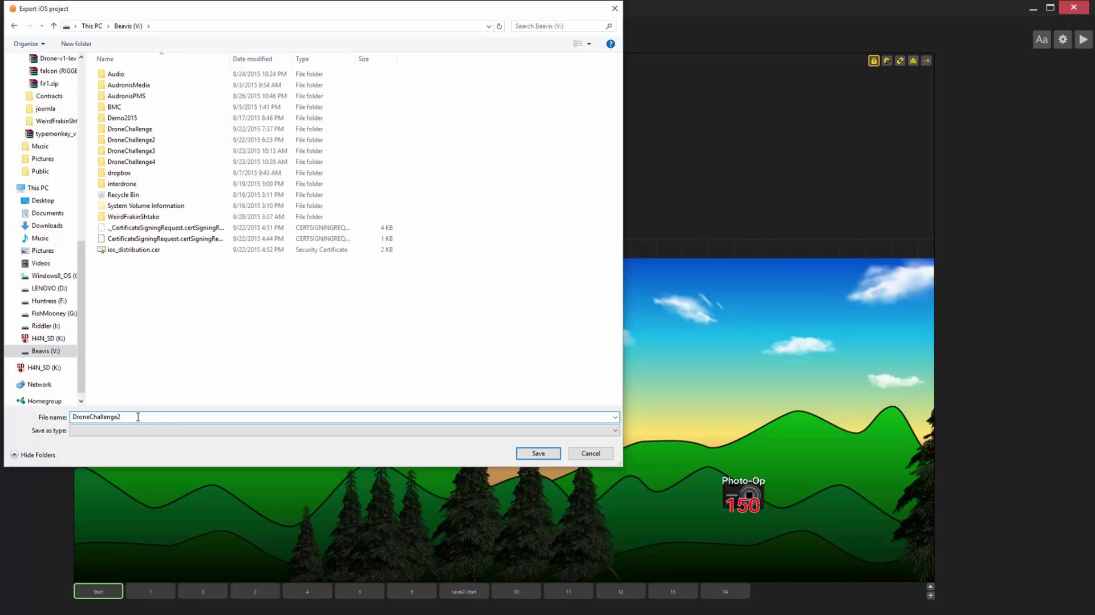
pyautogui.press('BackSpace')
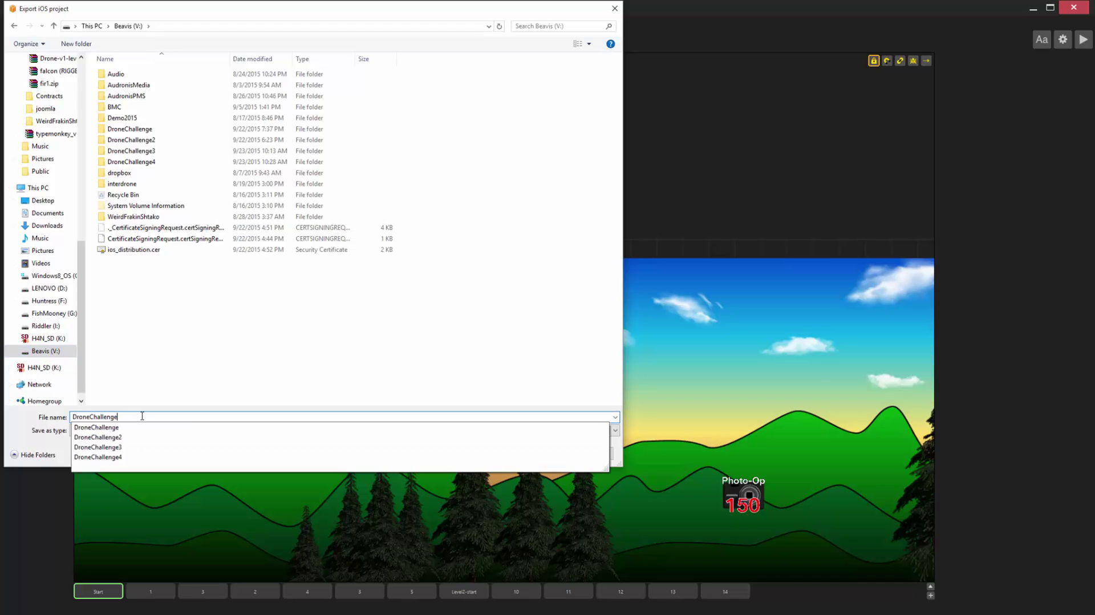
pyautogui.write('5')
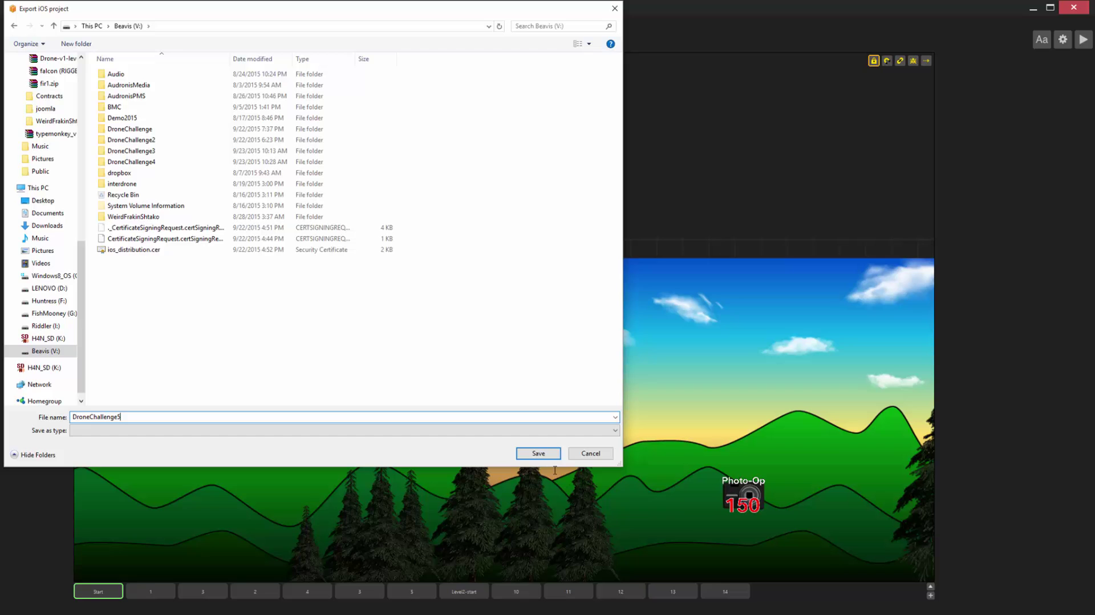
# Save the iOS export as DroneChallenge5 on the Beavis (V:) drive
pyautogui.click(536, 453)
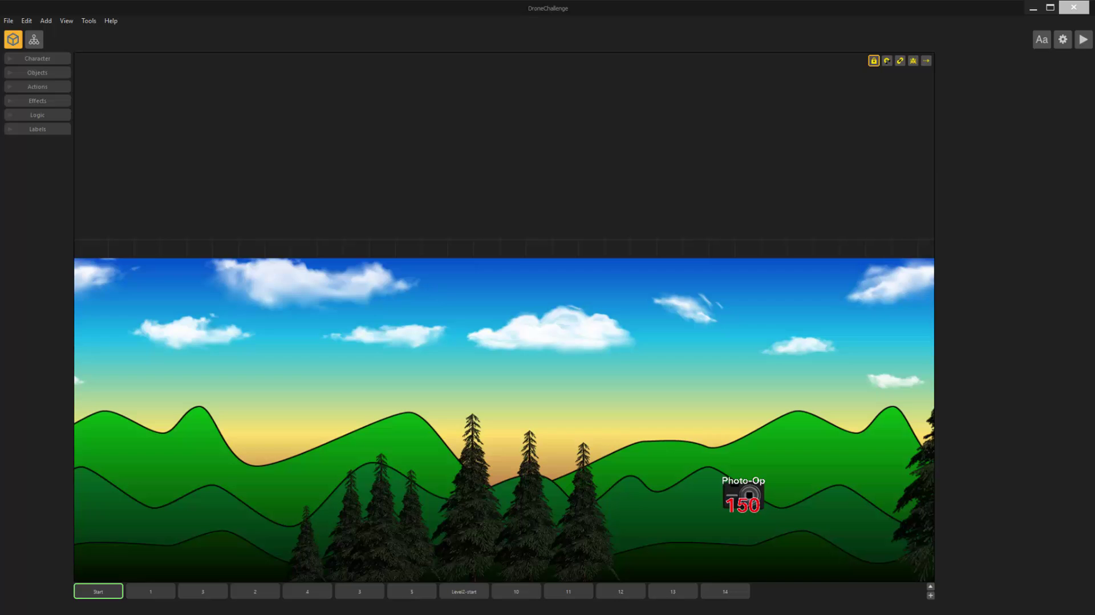
# On the remote Mac, close the Xcode Archives window and the dropbox Finder window
pyautogui.hotkey('alt', 'Tab')
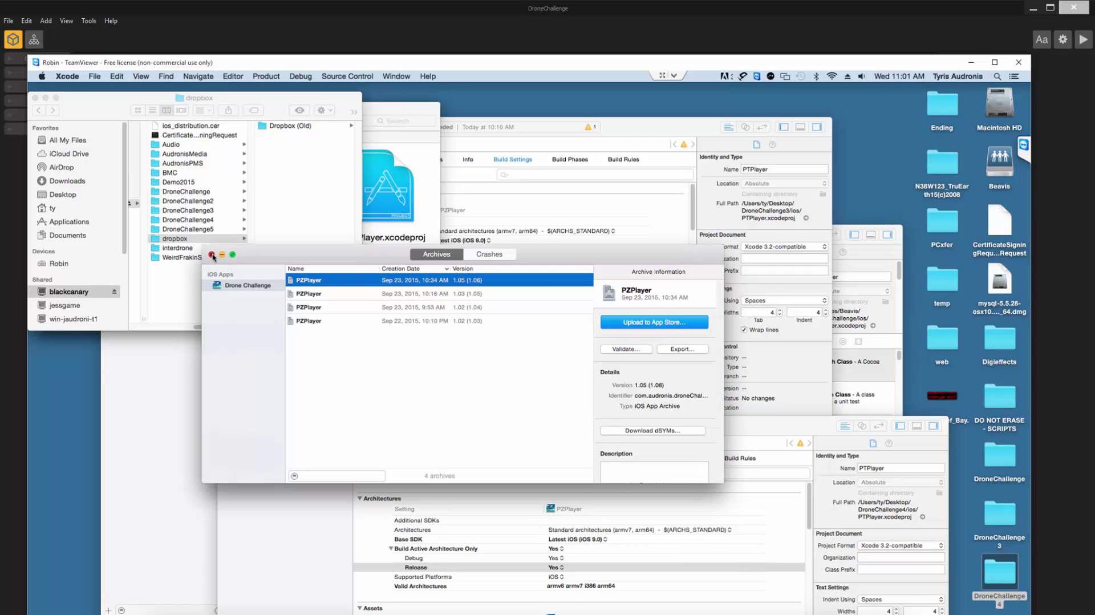
pyautogui.click(212, 255)
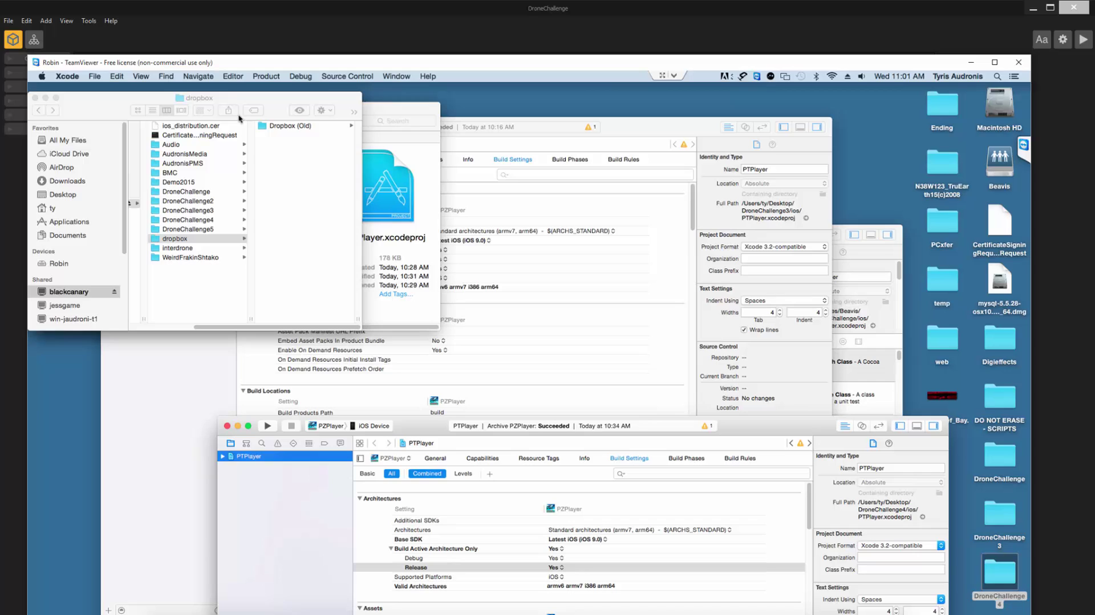
pyautogui.click(302, 111)
pyautogui.moveTo(303, 111); pyautogui.dragTo(301, 117)
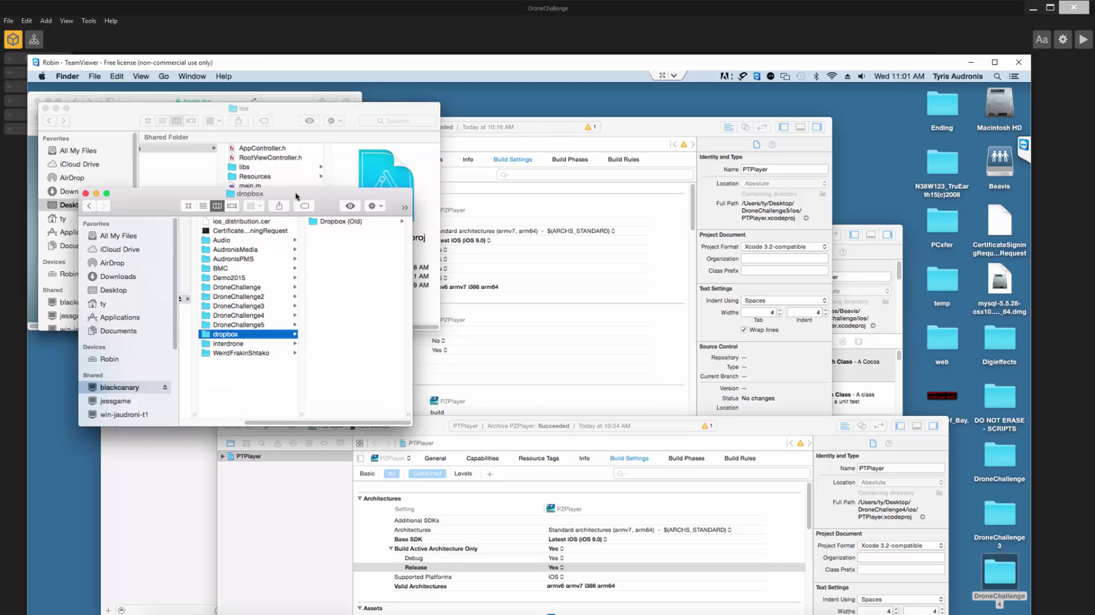
pyautogui.click(87, 194)
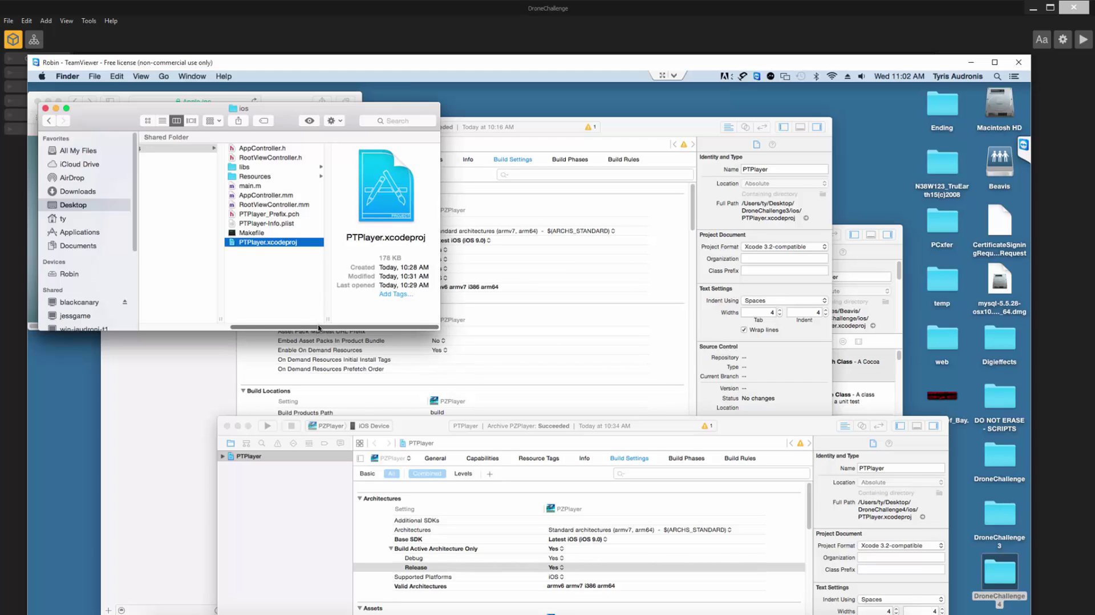
# Browse the blackcanary computer in Finder and open its Beavis share
pyautogui.hscroll(-5, 139, 316)
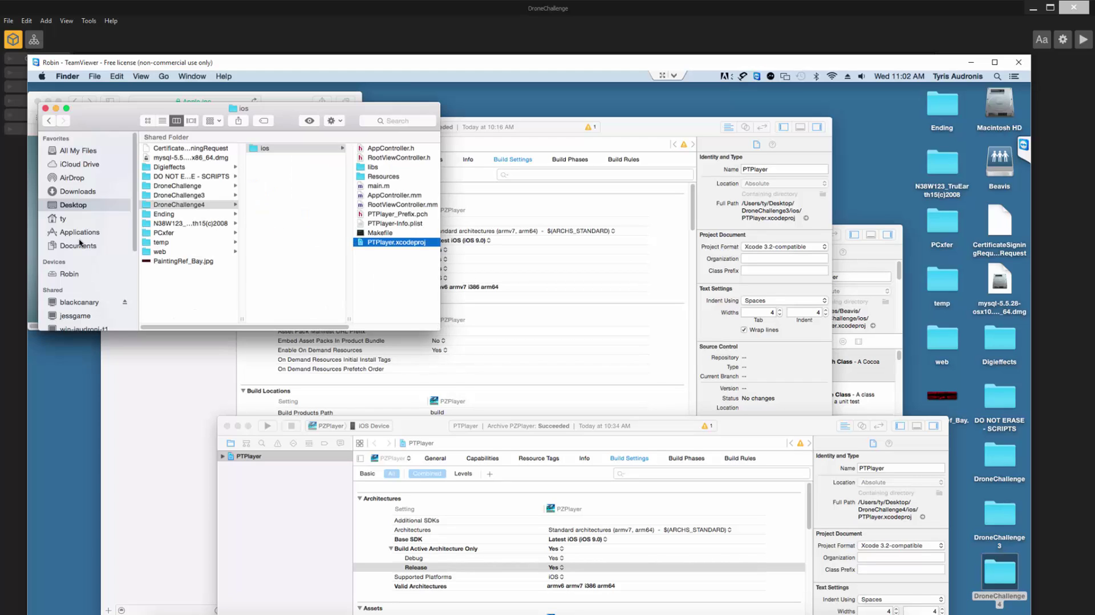
pyautogui.scroll(-5, 80, 242)
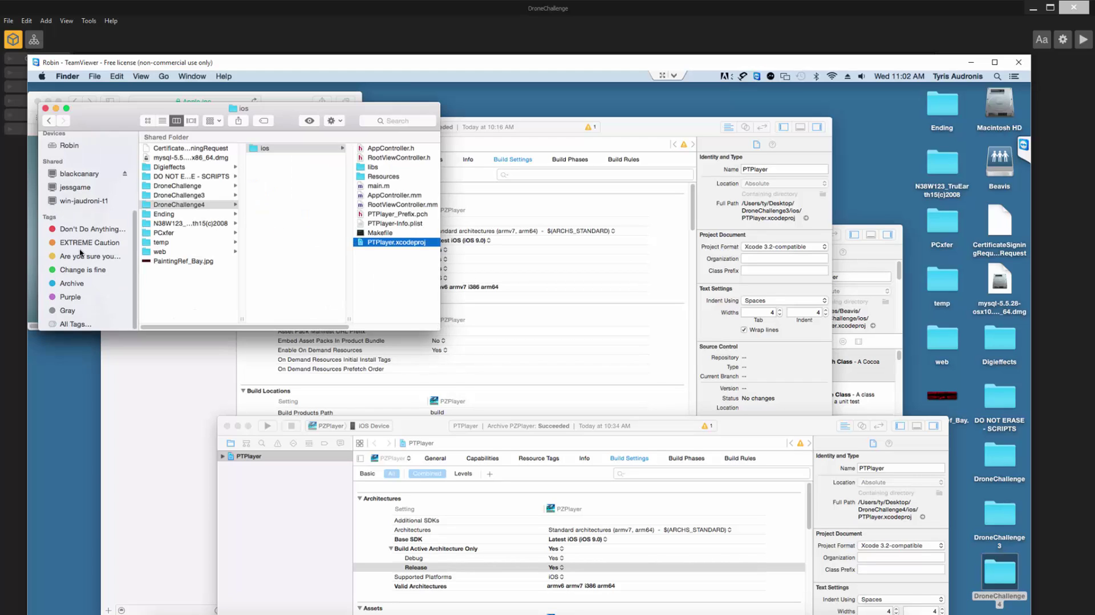
pyautogui.click(77, 174)
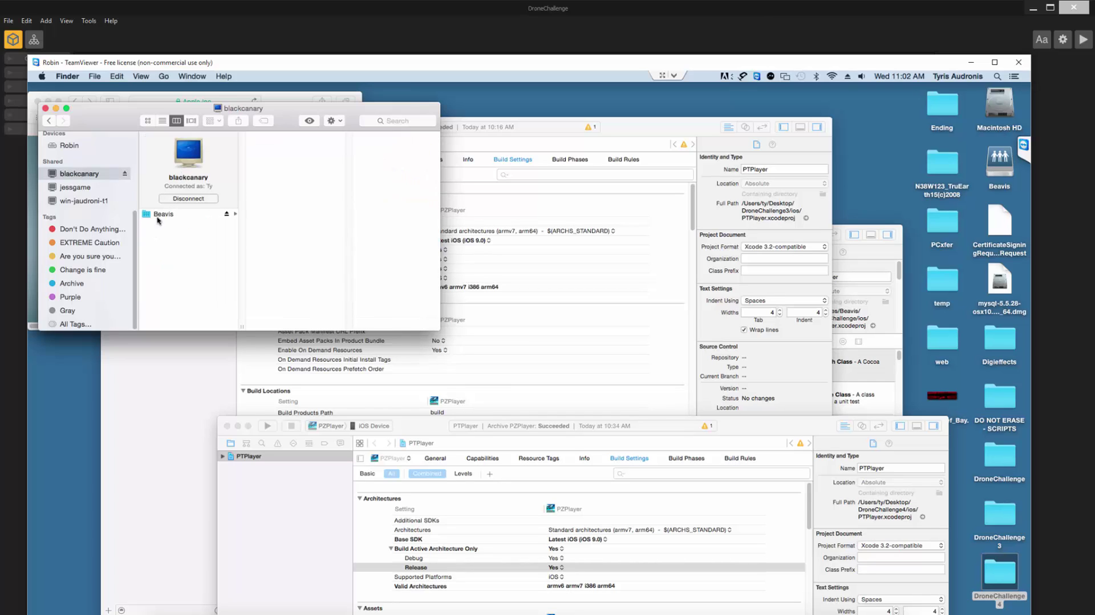
pyautogui.click(162, 215)
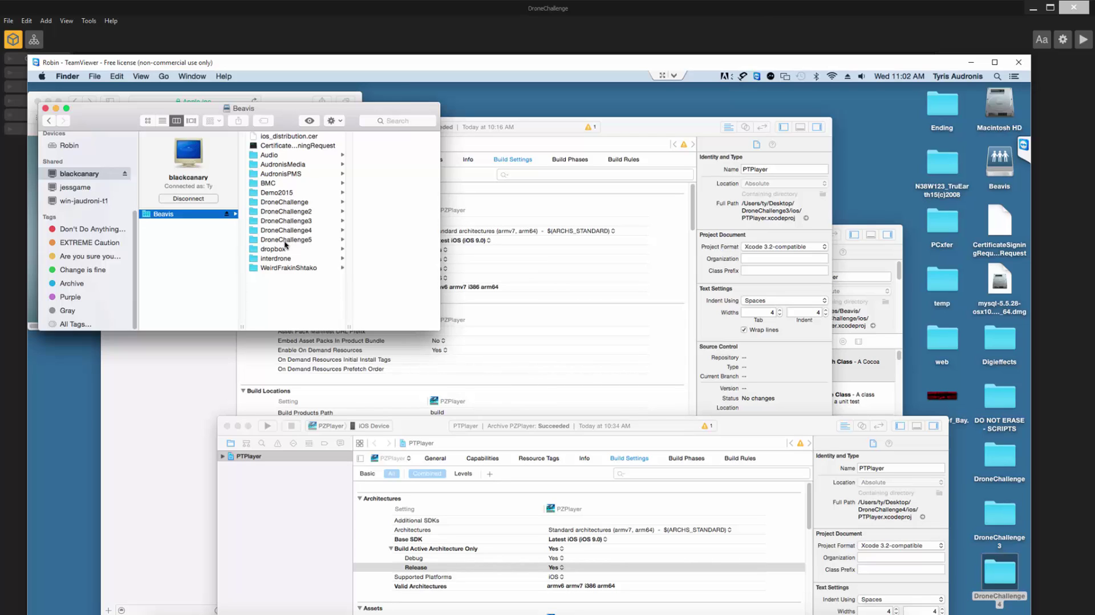
pyautogui.click(286, 245)
# Copy DroneChallenge5 to the desktop, open its ios folder and select PTPlayer.xcodeproj
pyautogui.moveTo(285, 244); pyautogui.dragTo(868, 179)
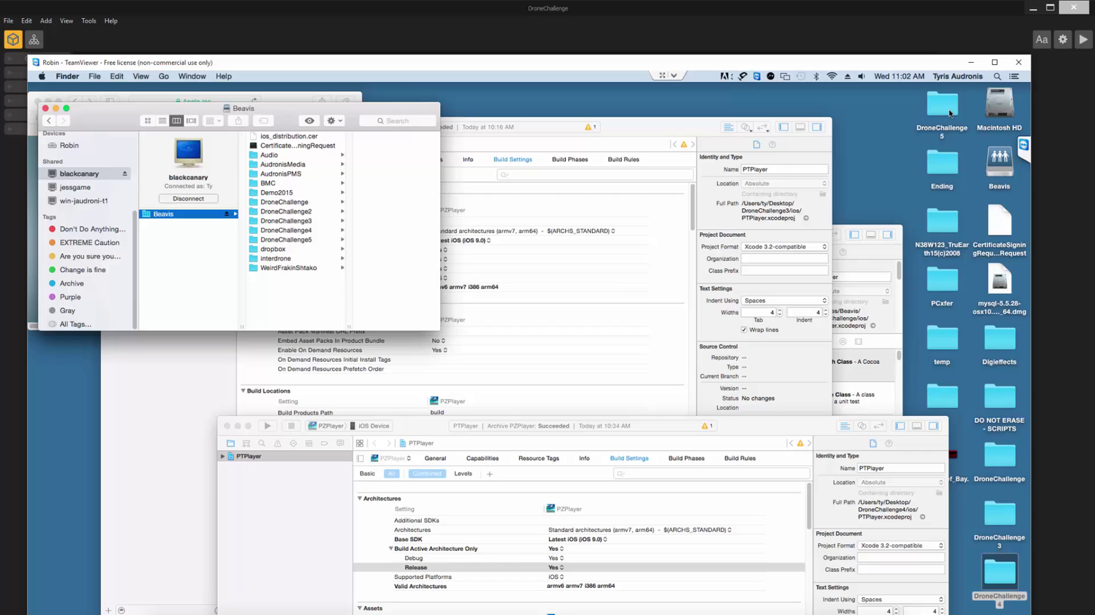
pyautogui.doubleClick(948, 111)
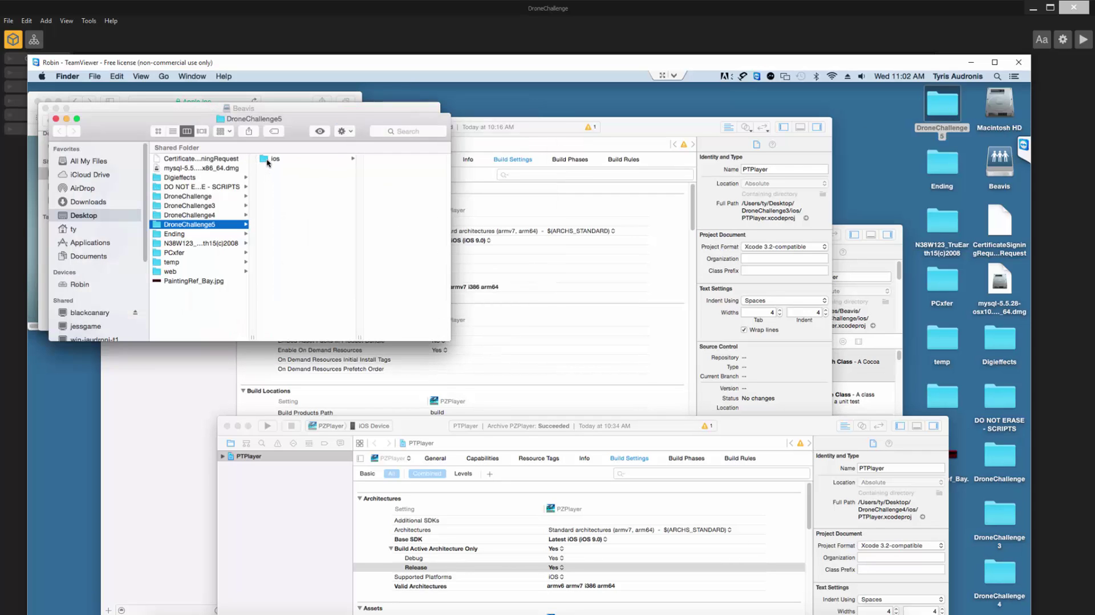
pyautogui.click(268, 160)
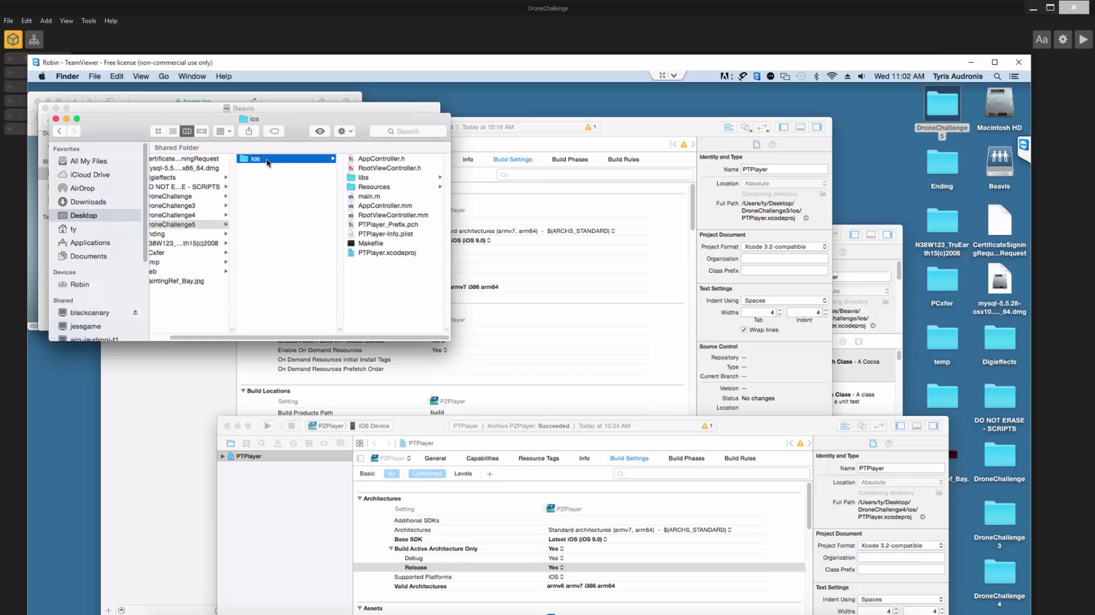
pyautogui.click(372, 255)
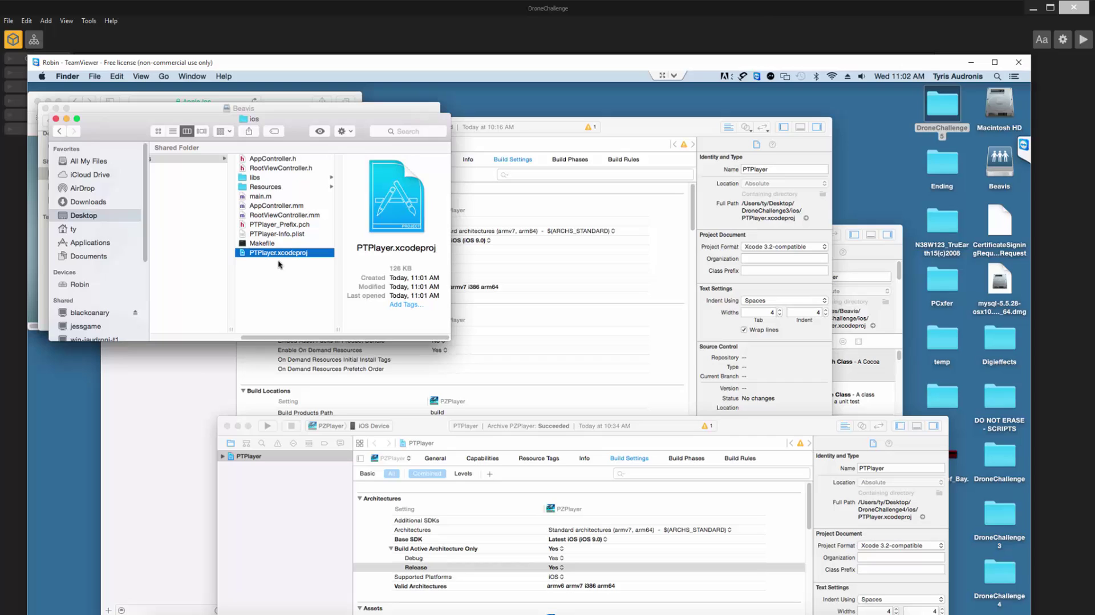
# Open PTPlayer.xcodeproj in Xcode and show its General settings (Version 1.01, Build 1.01)
pyautogui.doubleClick(242, 256)
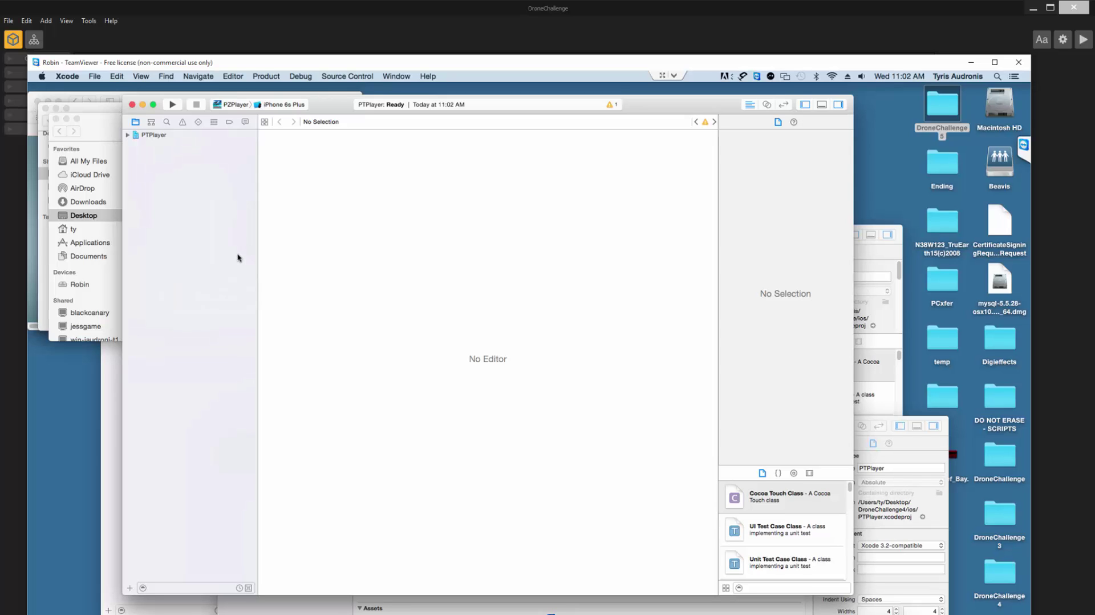
pyautogui.click(160, 139)
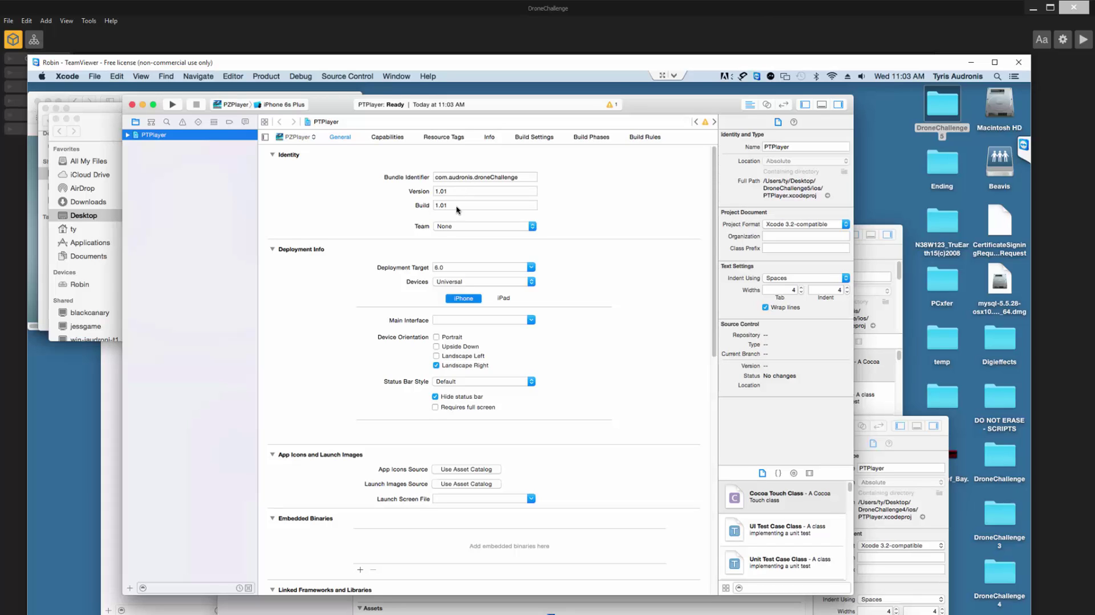
# Change PTPlayer's Version to 1.04 and Build to 1.07
pyautogui.click(449, 192)
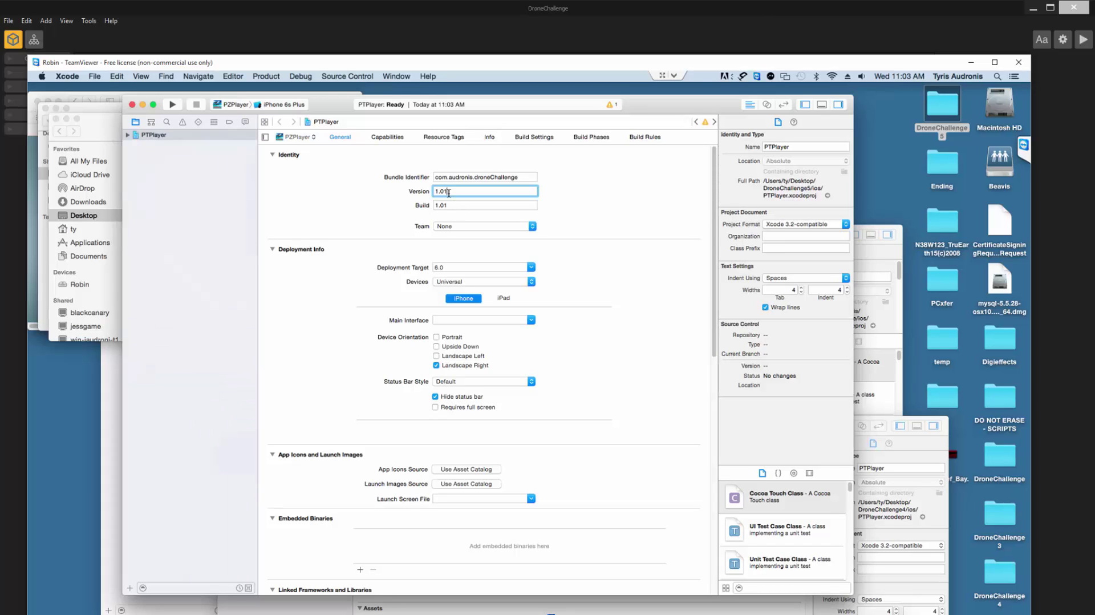
pyautogui.press('BackSpace')
pyautogui.write('3')
pyautogui.write('4')
pyautogui.click(450, 205)
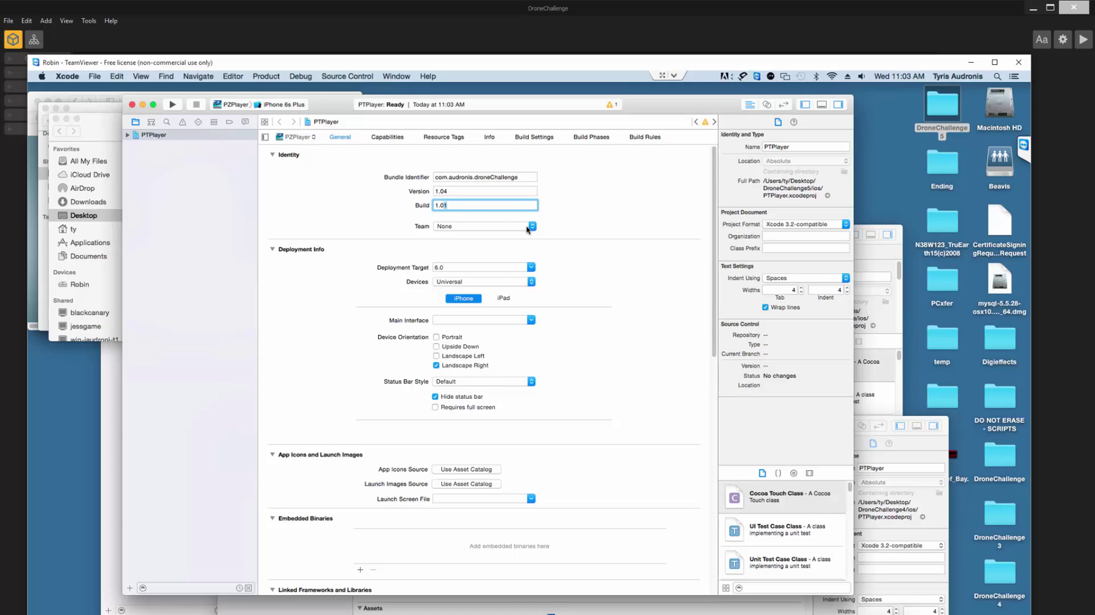
pyautogui.write('7')
# Assign the developer's account as the Team and tick Requires full screen
pyautogui.click(502, 229)
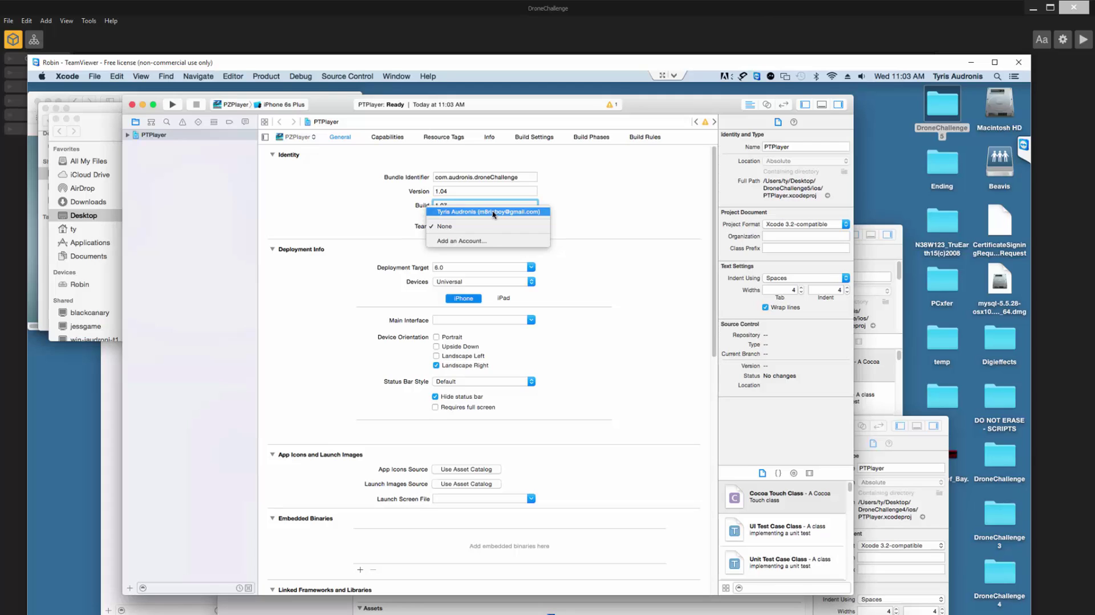
pyautogui.click(493, 212)
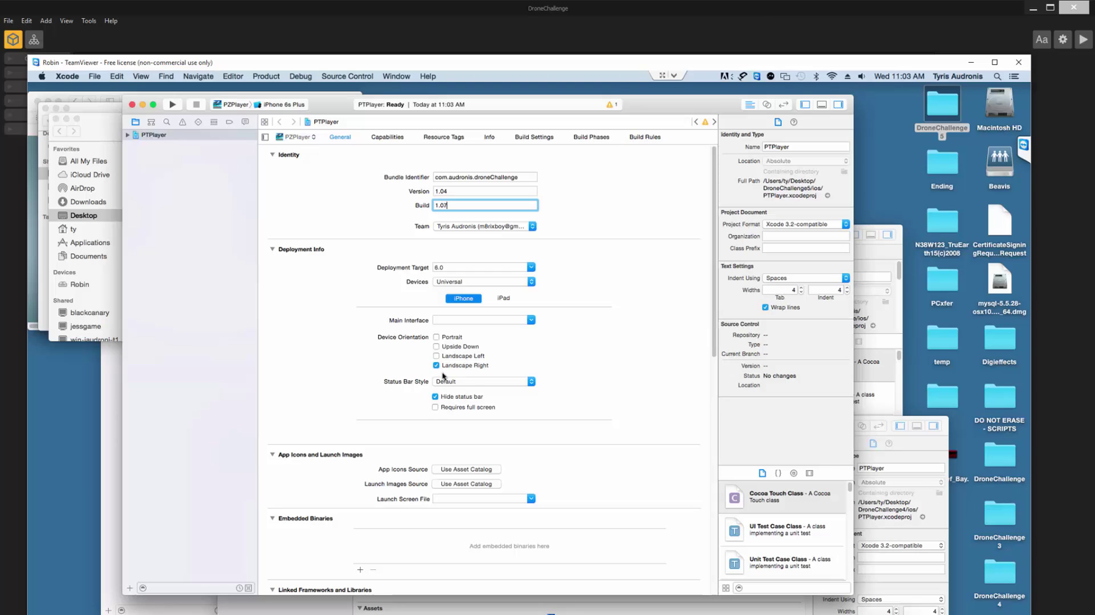
pyautogui.click(435, 407)
# In Build Settings, set Build Active Architecture Only for Release to Yes and Enable Bitcode to No
pyautogui.click(546, 138)
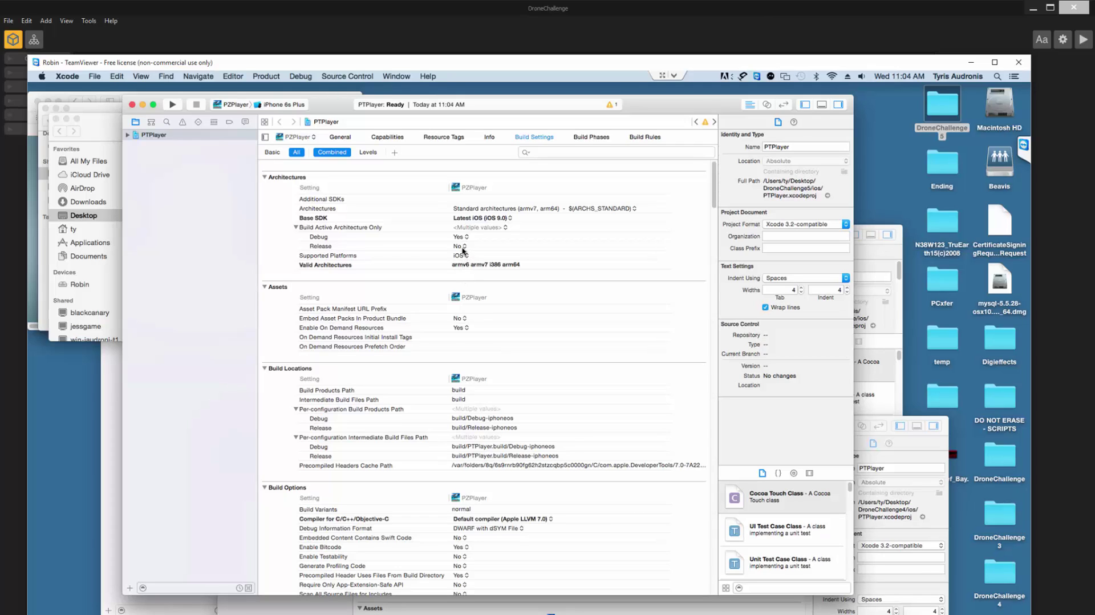
pyautogui.click(462, 249)
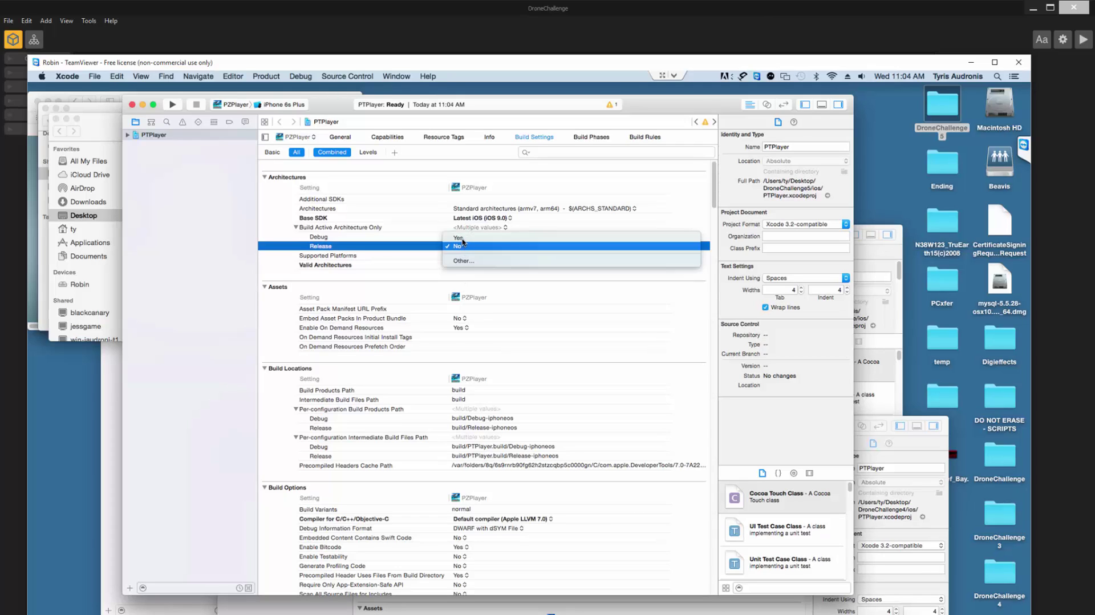
pyautogui.click(462, 246)
pyautogui.click(461, 238)
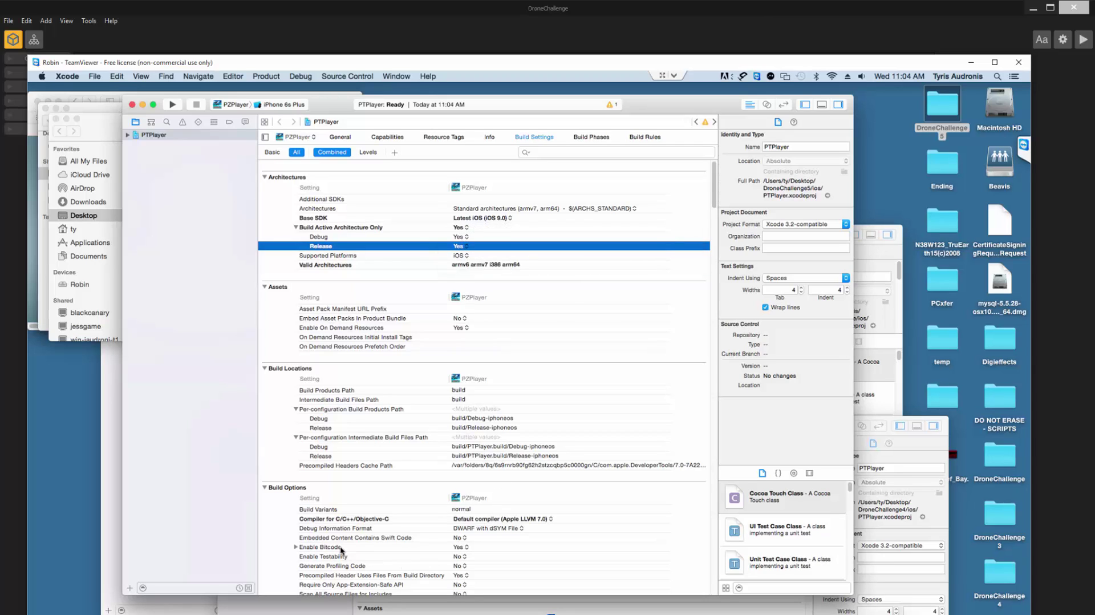
pyautogui.click(461, 550)
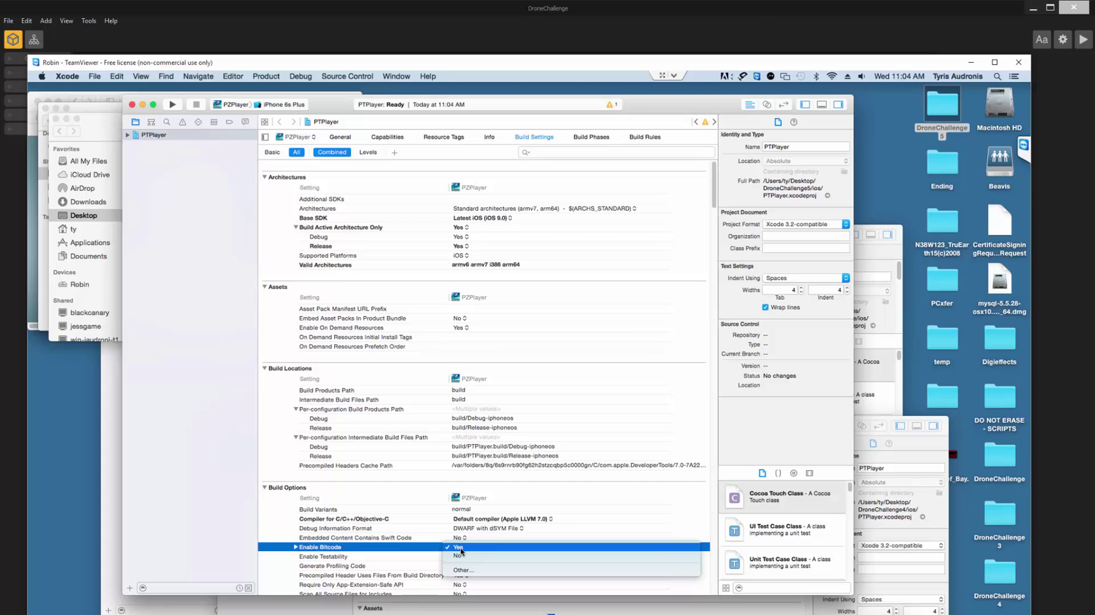
pyautogui.click(462, 549)
pyautogui.click(462, 557)
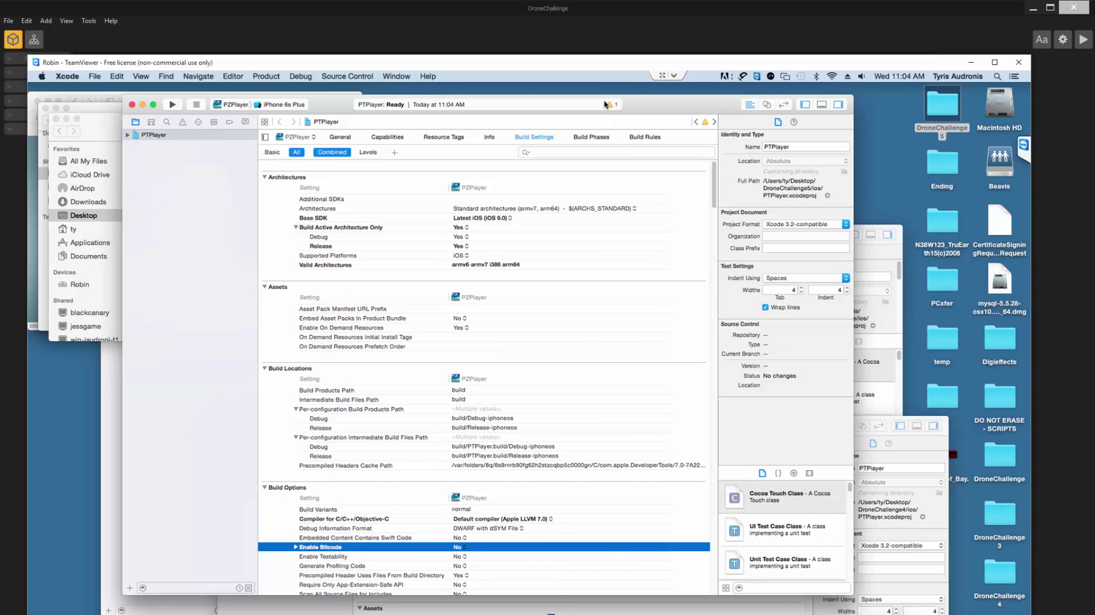
# Switch the PTPlayer scheme destination from the iPhone 6s Plus simulator to iOS Device
pyautogui.click(274, 79)
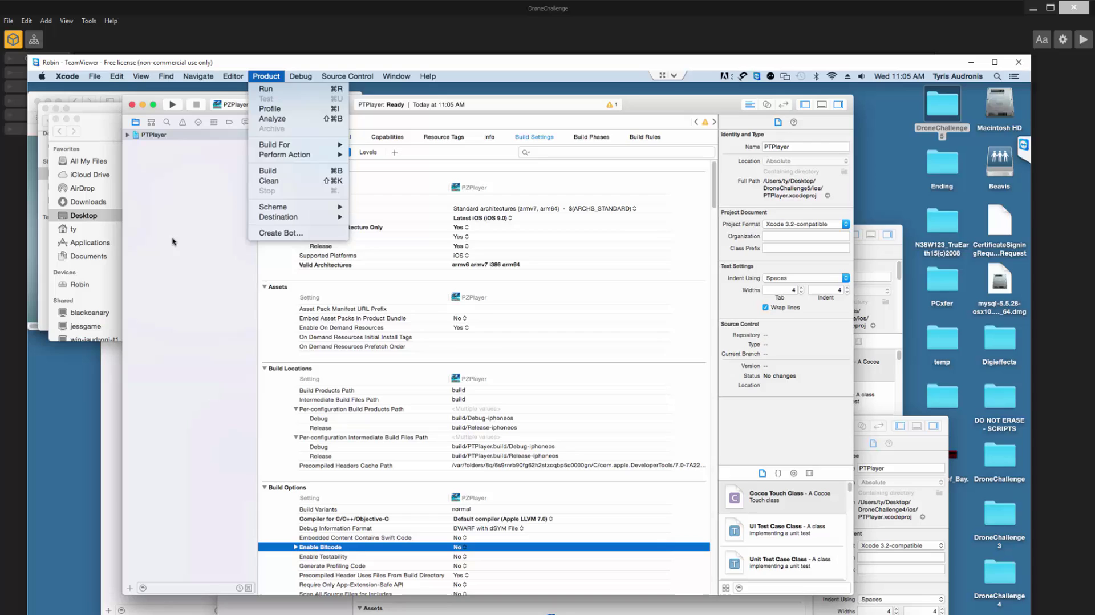
pyautogui.click(266, 88)
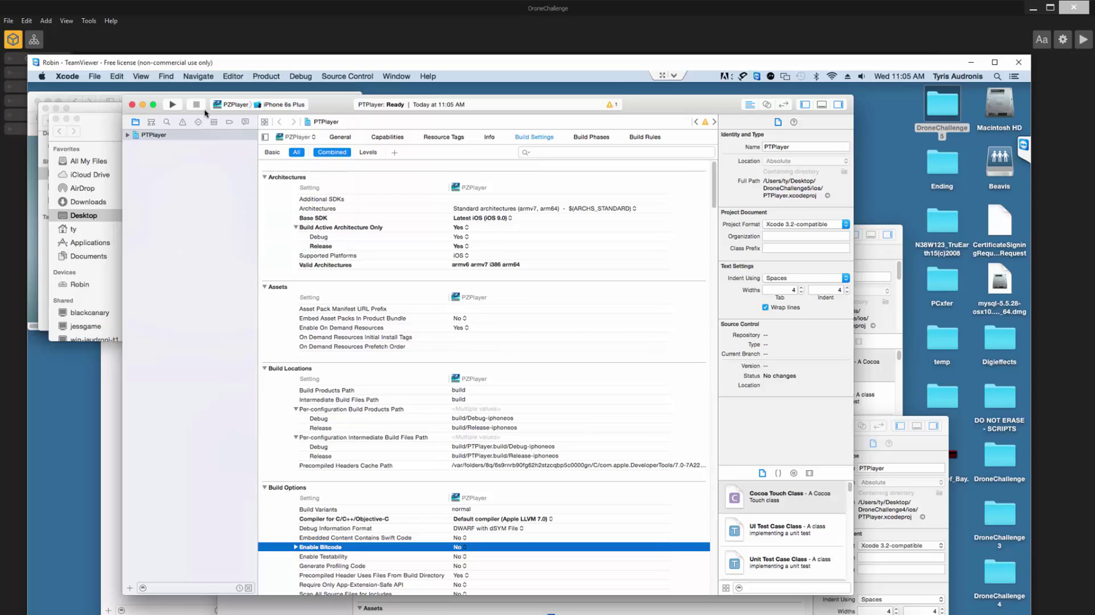
pyautogui.click(297, 107)
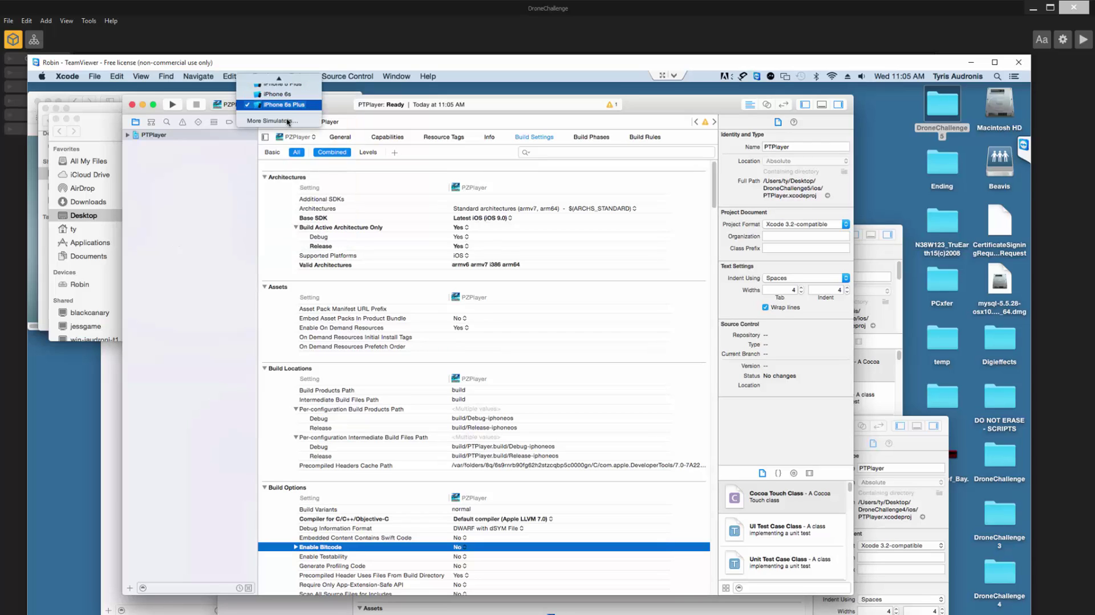
pyautogui.moveTo(288, 78)
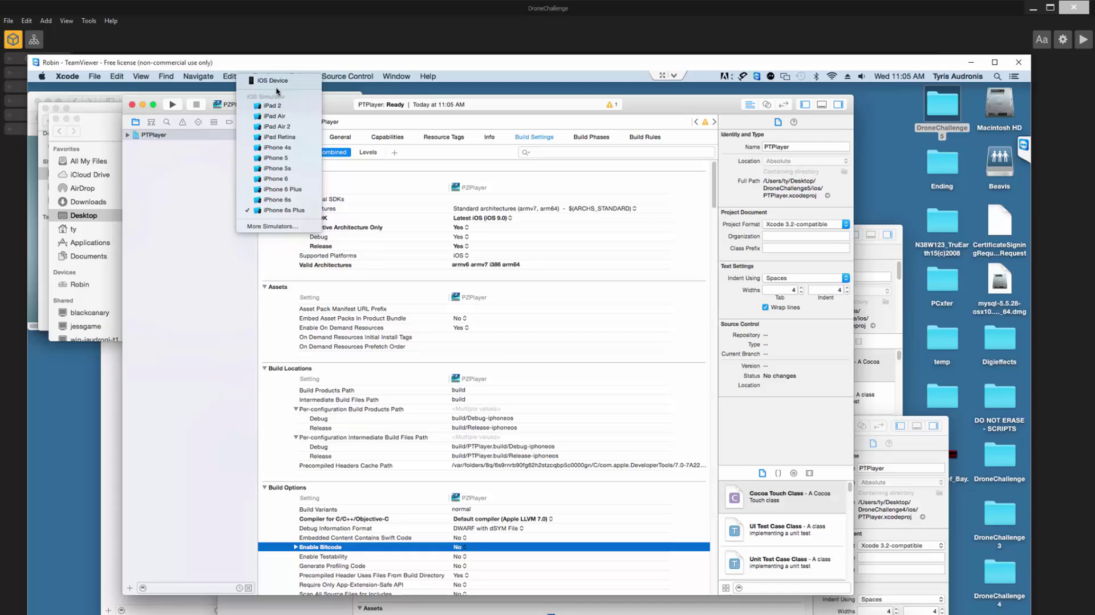
pyautogui.click(278, 82)
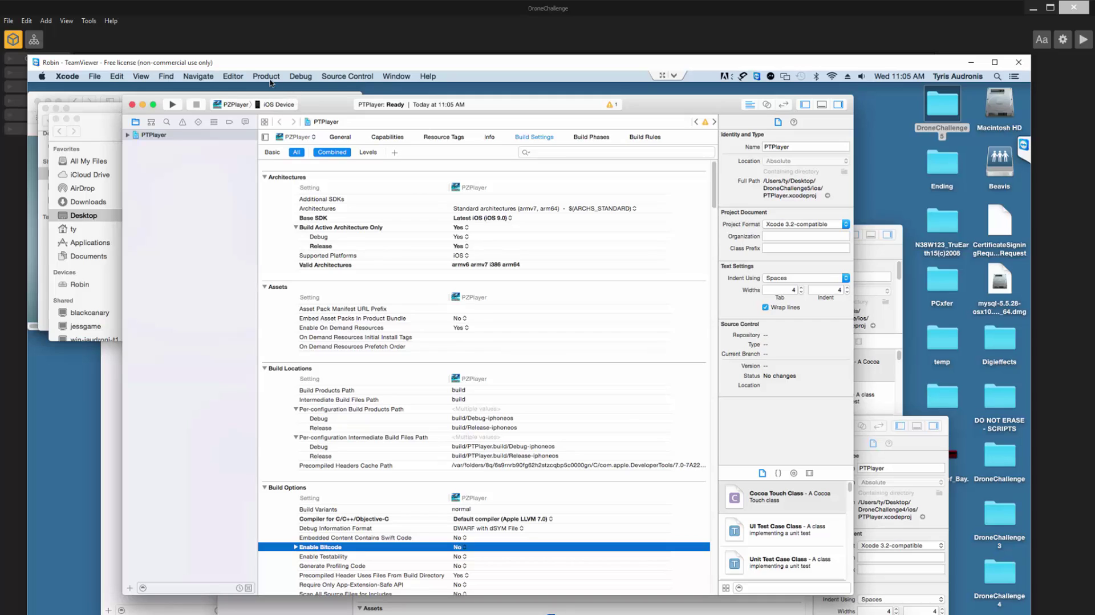
pyautogui.click(266, 77)
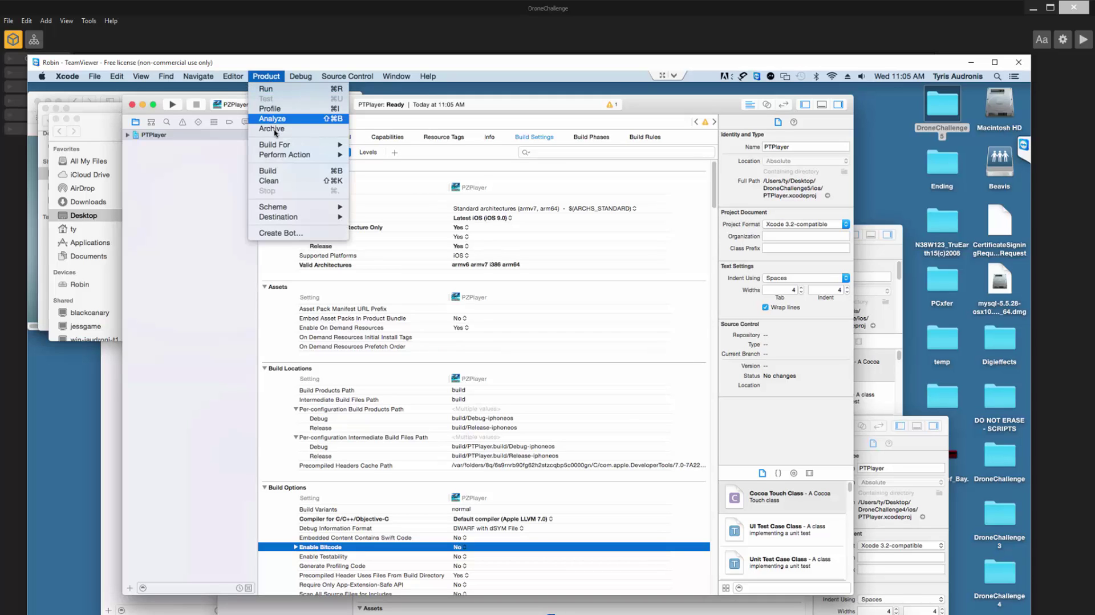
# Run Product > Archive to produce the PZPlayer 1.04 (1.07) archive
pyautogui.click(271, 128)
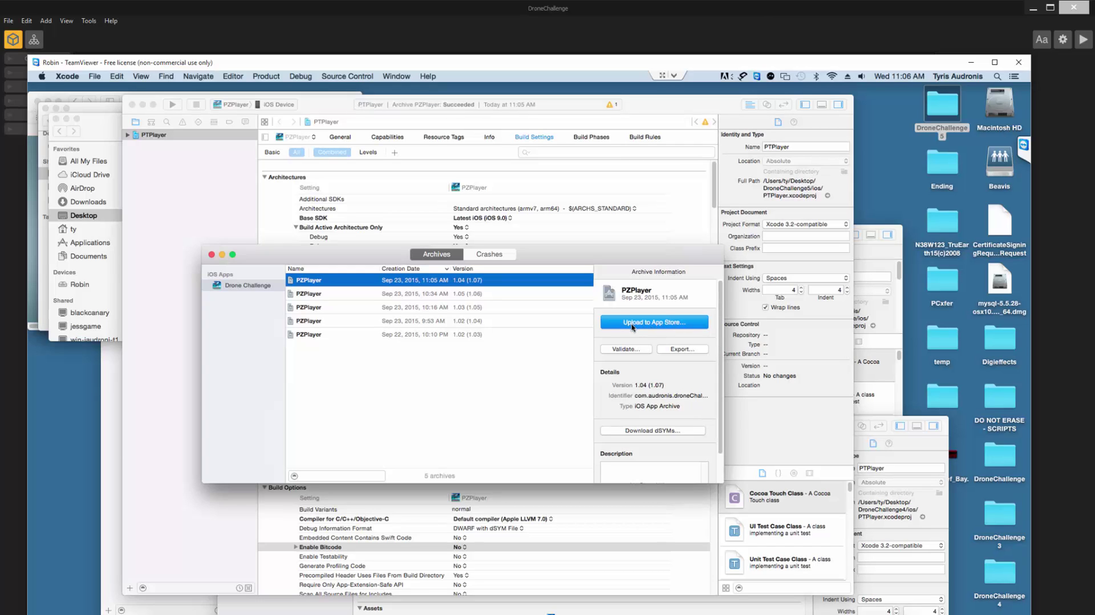
# Upload the 1.04 (1.07) archive to the App Store under the developer's team and submit it
pyautogui.click(631, 323)
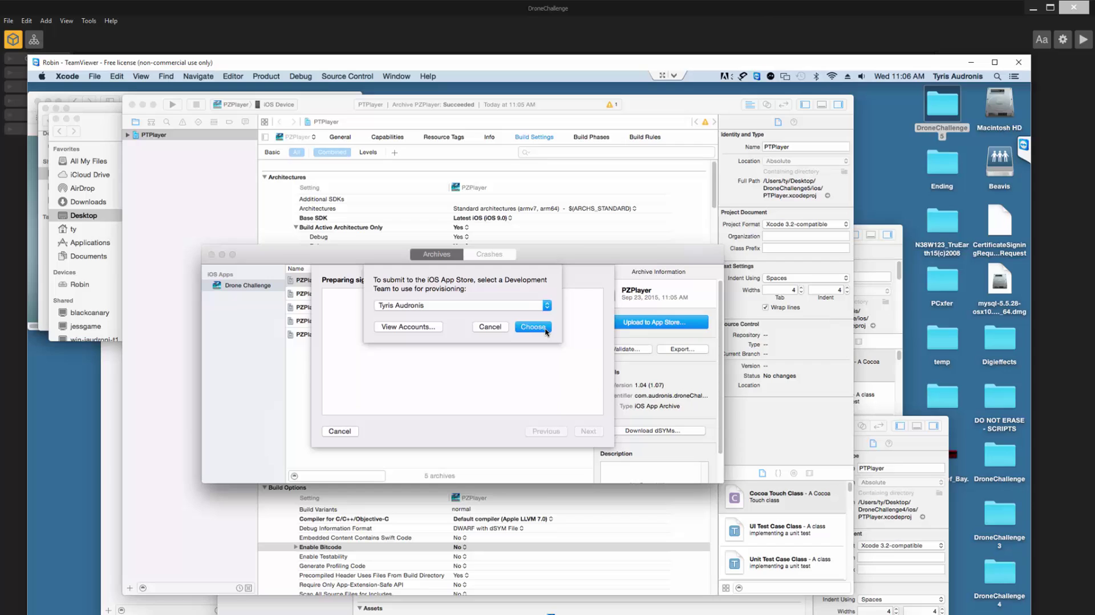
pyautogui.click(532, 327)
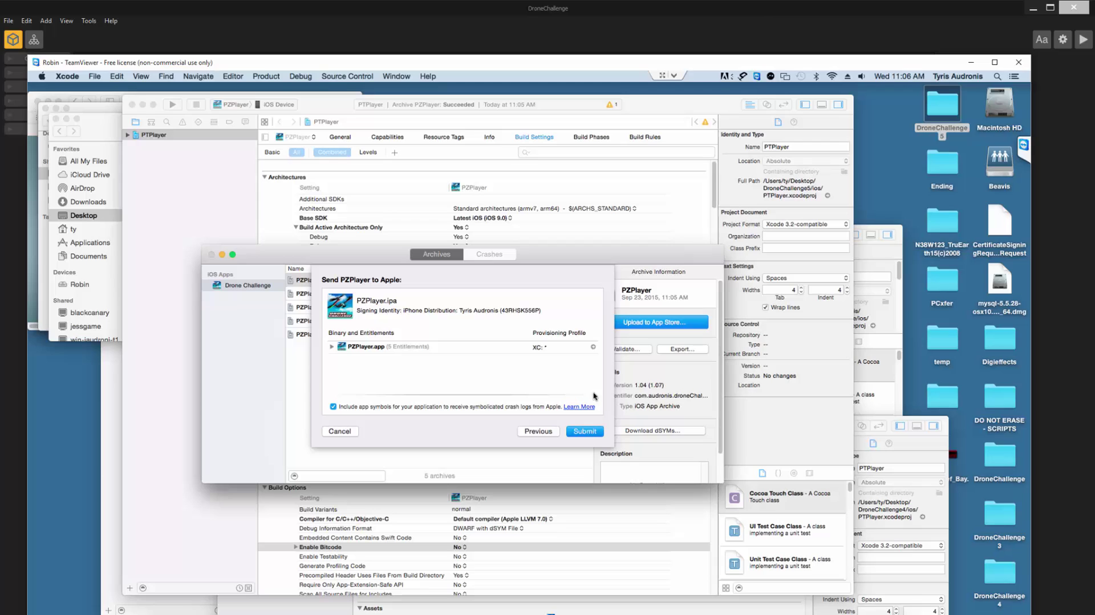
pyautogui.click(592, 434)
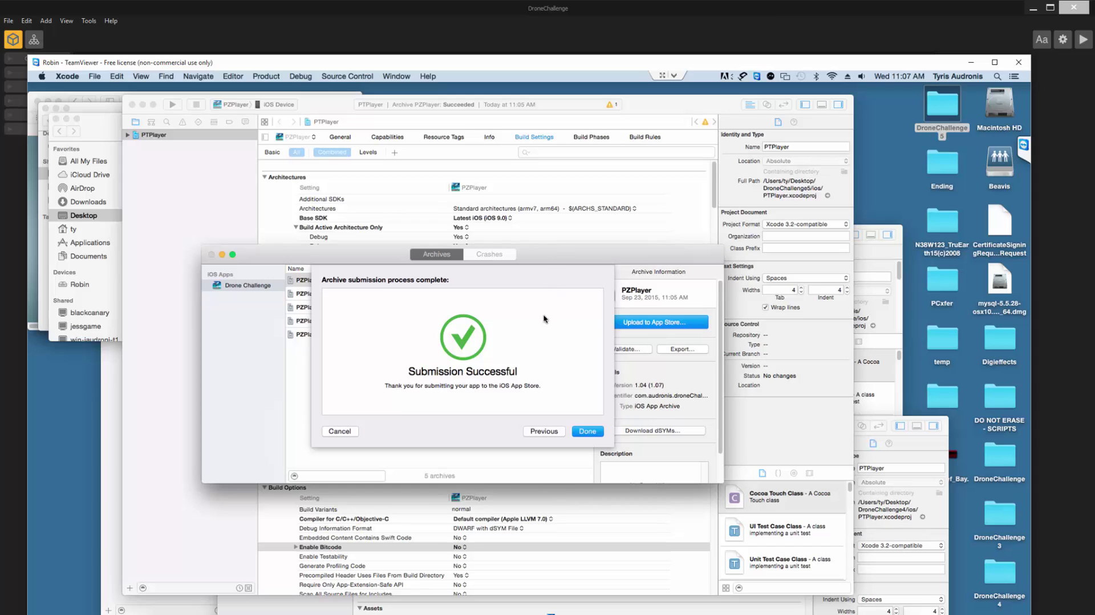
# Dismiss Xcode's Submission Successful sheet and return to the Drone Challenge 1.02 page in iTunes Connect
pyautogui.click(586, 432)
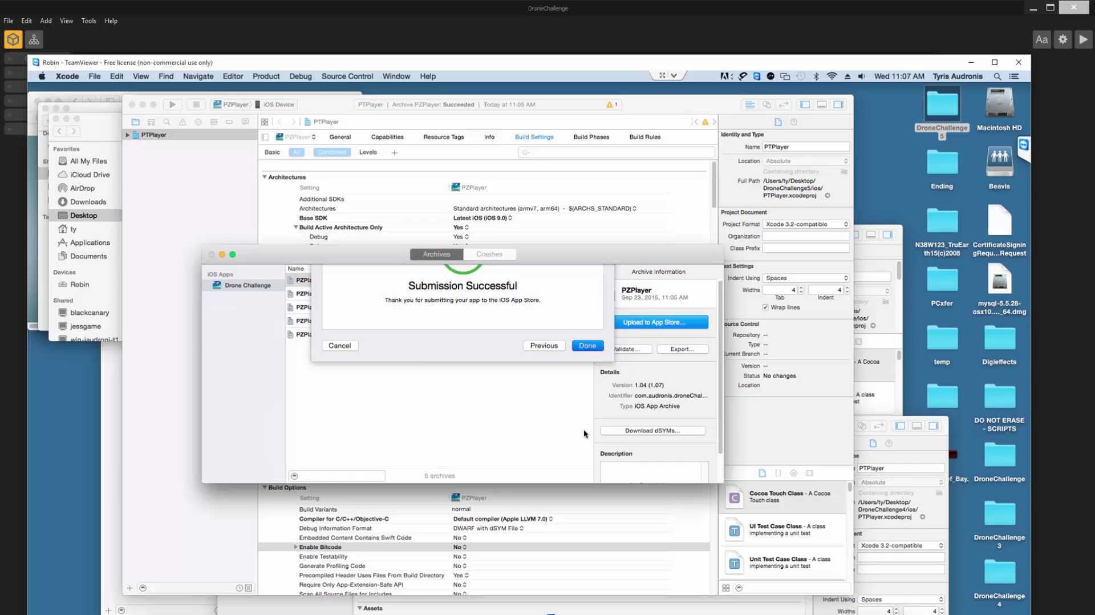
pyautogui.moveTo(261, 596)
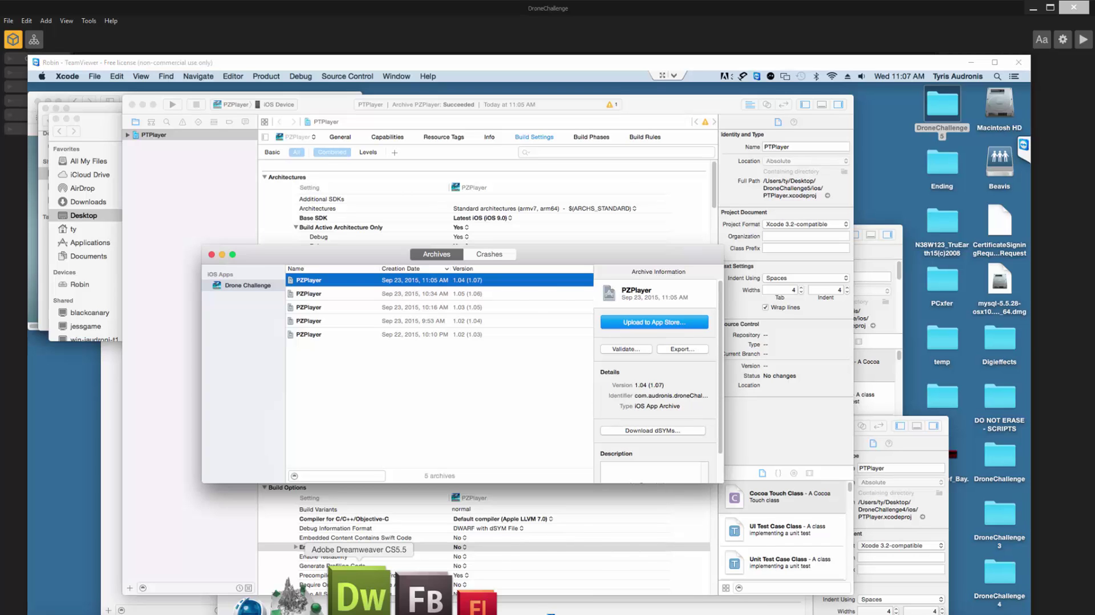
pyautogui.hotkey('alt', 'Tab')
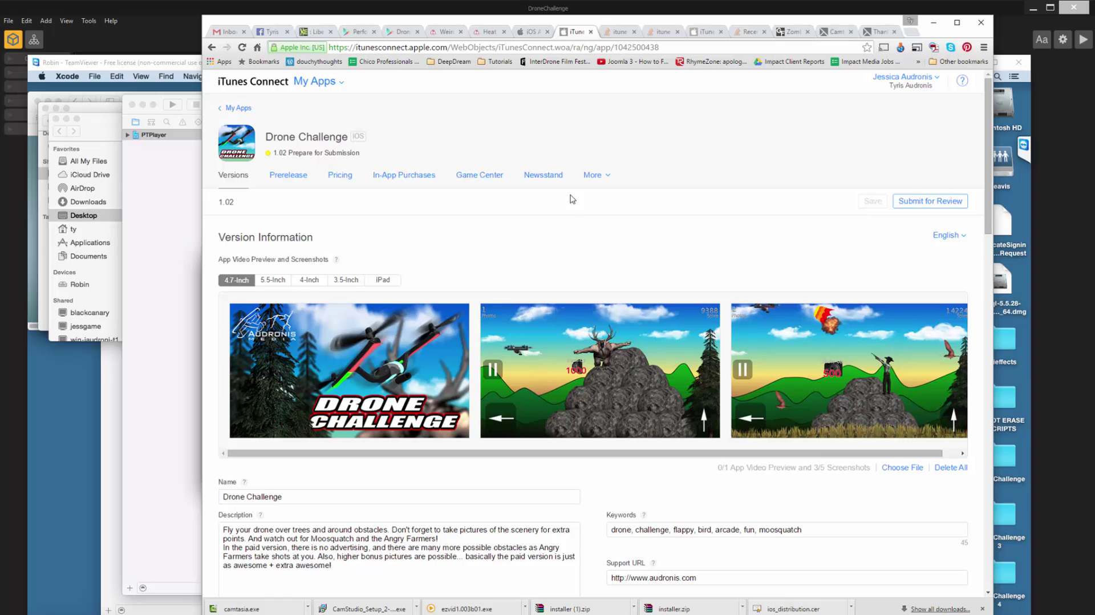
pyautogui.scroll(-15, 575, 197)
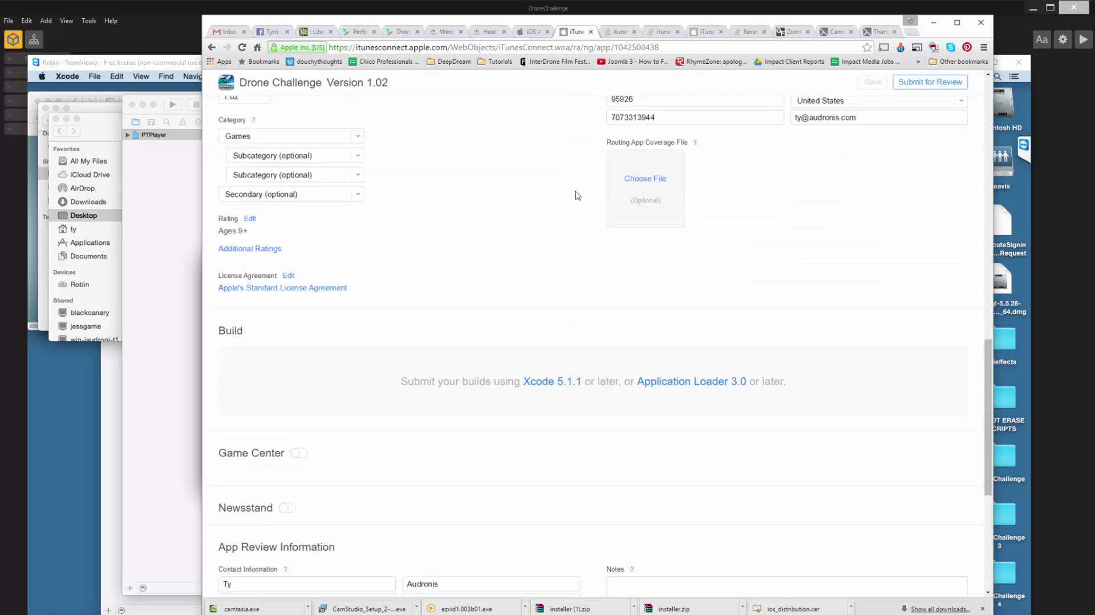
pyautogui.scroll(15, 576, 195)
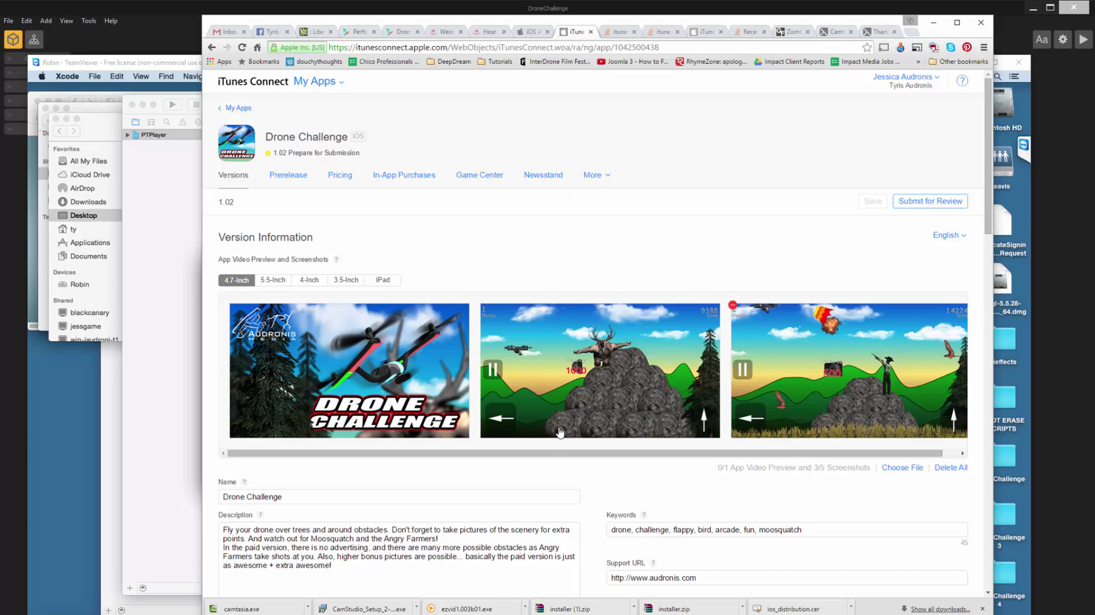
pyautogui.moveTo(533, 385)
pyautogui.scroll(-15, 533, 385)
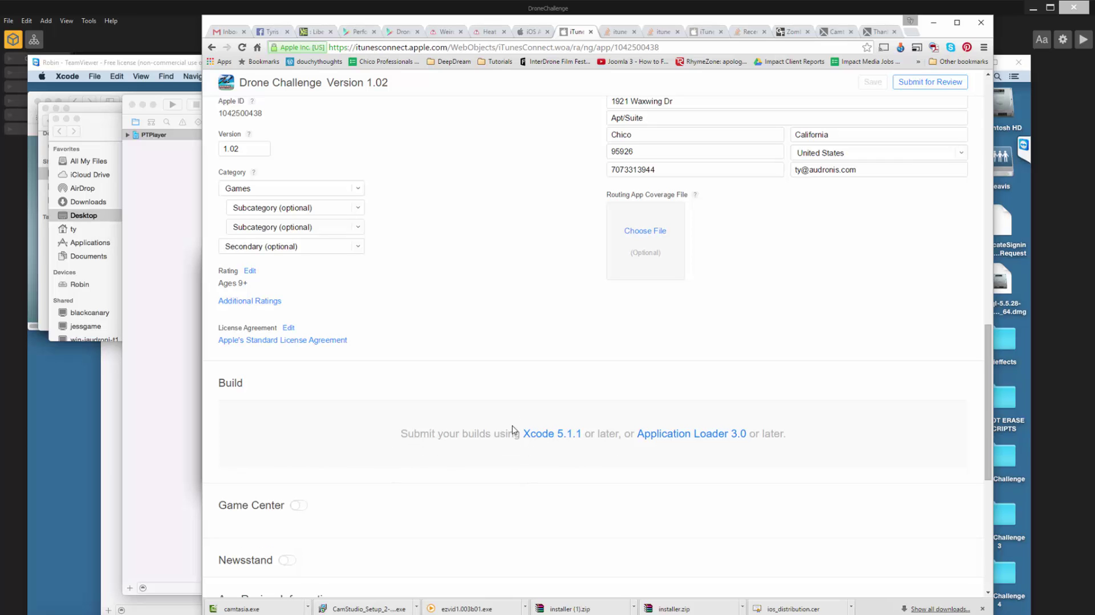
pyautogui.scroll(15, 513, 429)
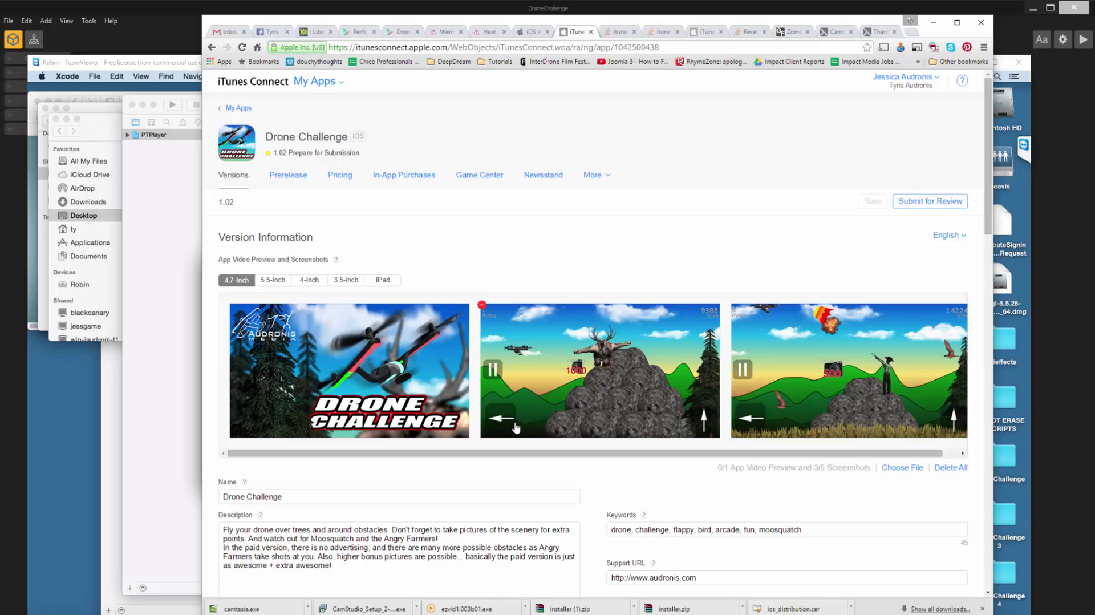
# Open the Prerelease builds list and reload it twice to refresh the status of build 1.7 (version 1.4)
pyautogui.click(294, 175)
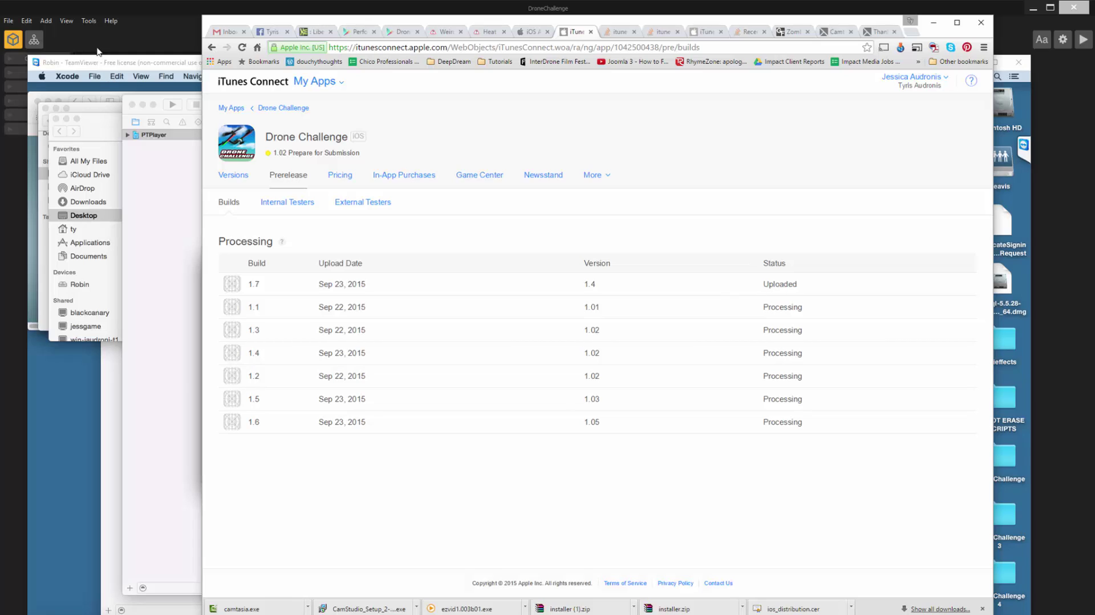
pyautogui.click(242, 47)
pyautogui.click(242, 47)
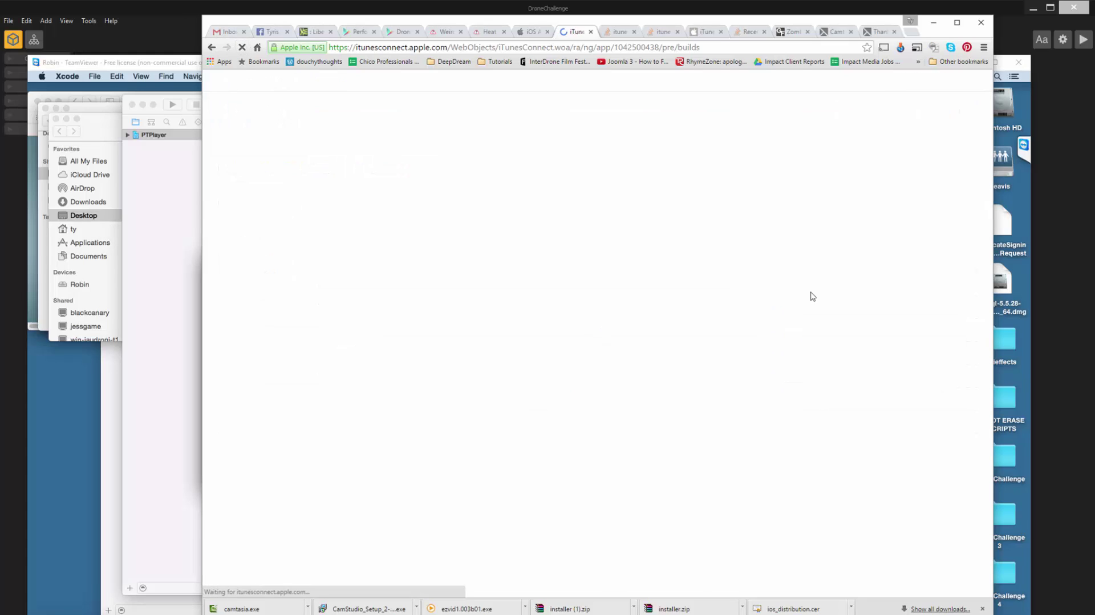